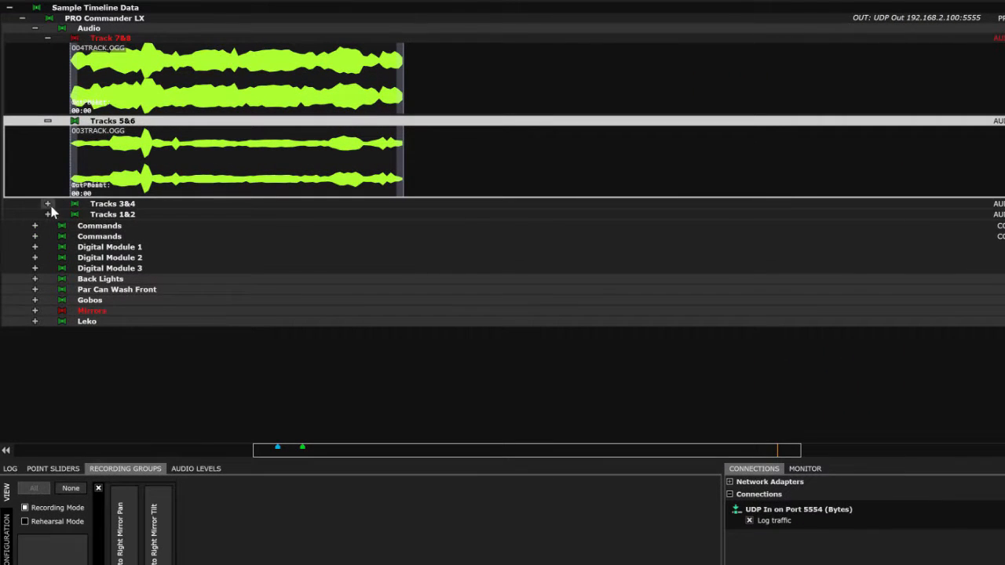
- Expand the Tracks 3&4 and Tracks 1&2 audio channels and enable the Track 7&8 channel
click(48, 205)
click(48, 287)
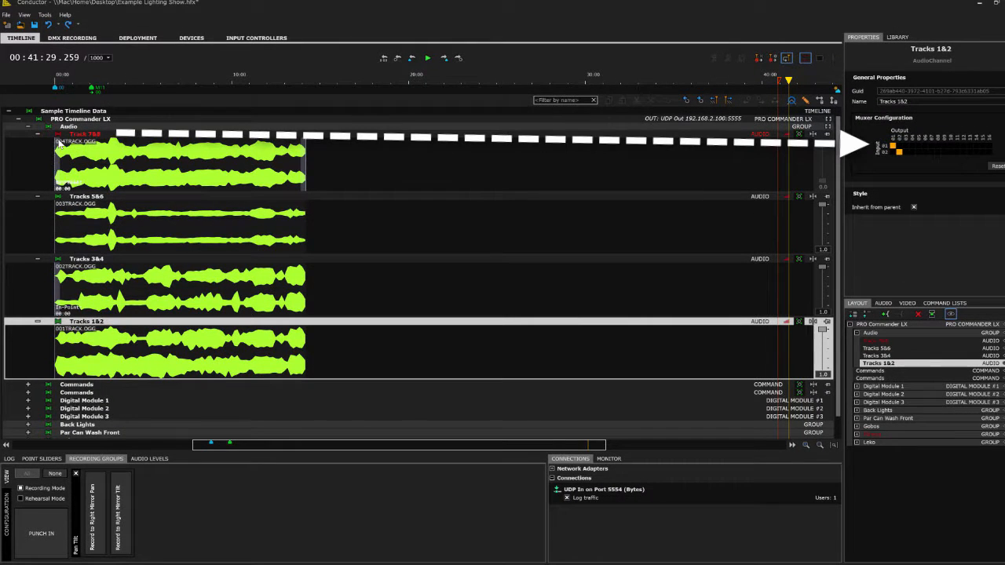
click(60, 144)
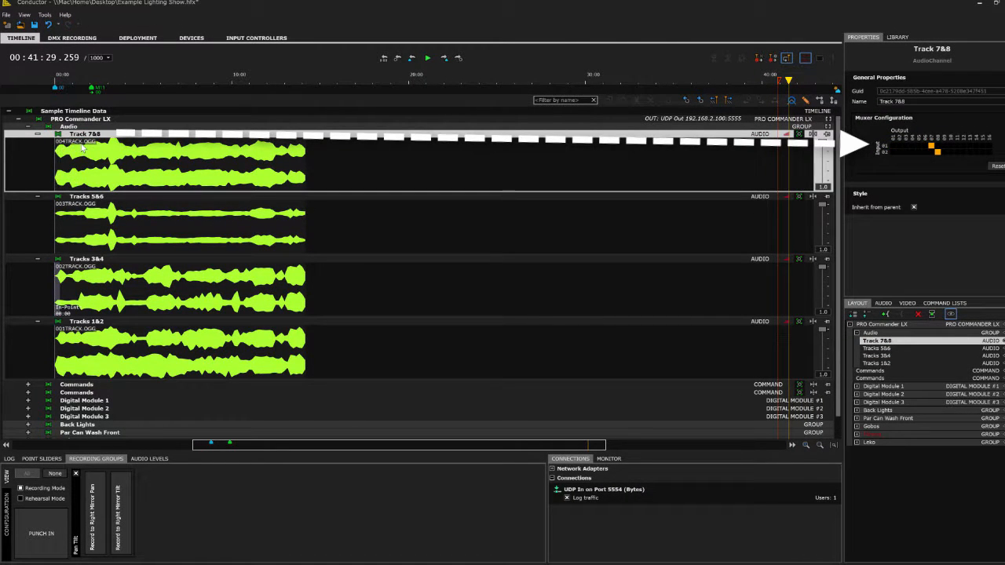
- Review the muxer configuration of the Tracks 5&6, Tracks 3&4 and Tracks 1&2 audio channels in turn
click(86, 221)
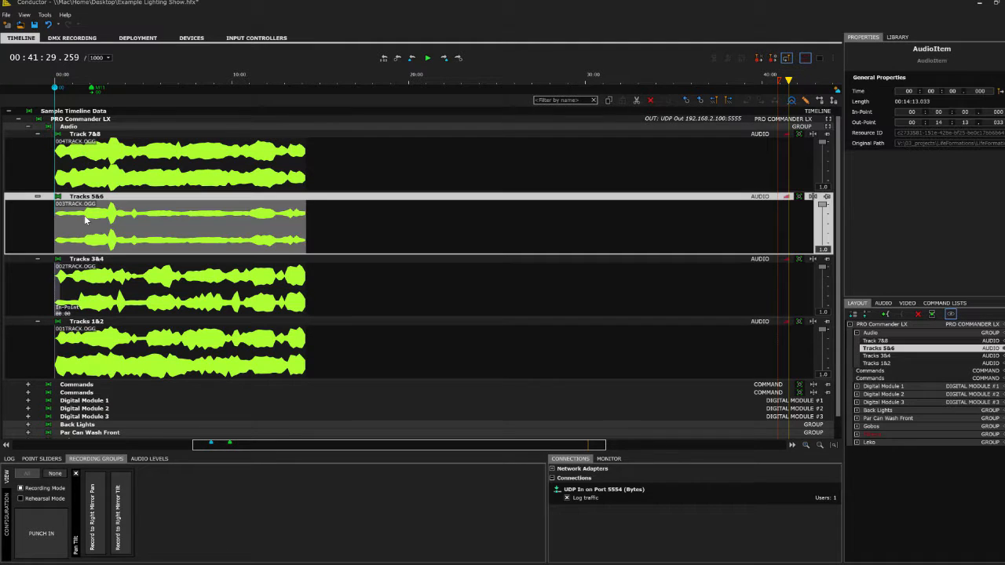
click(88, 198)
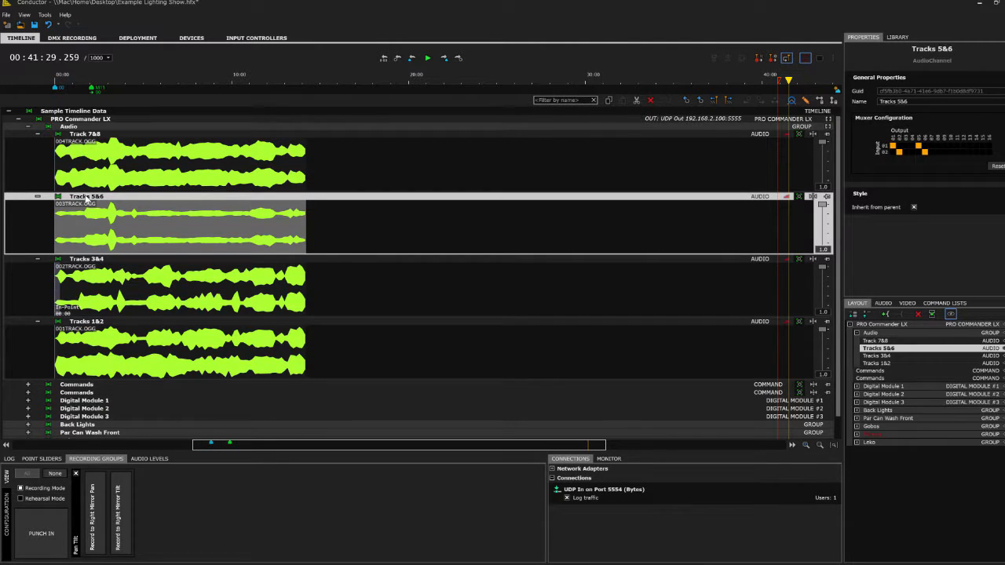
click(91, 262)
click(92, 267)
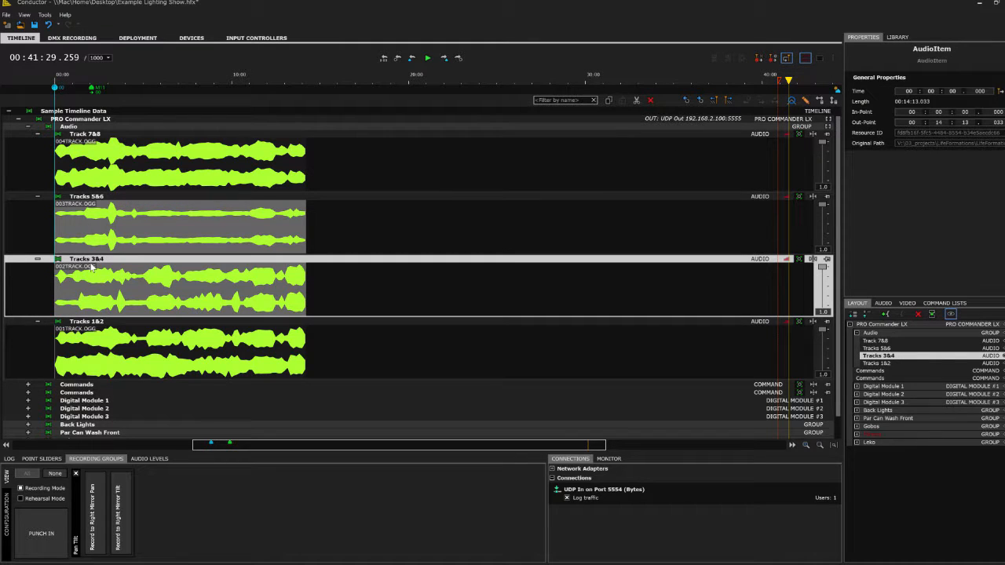
click(95, 259)
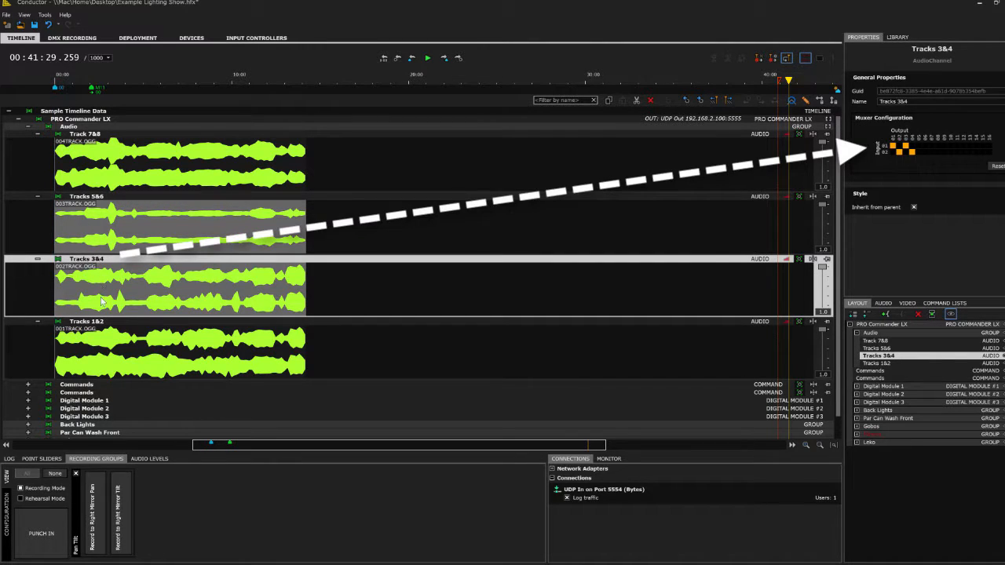
click(103, 329)
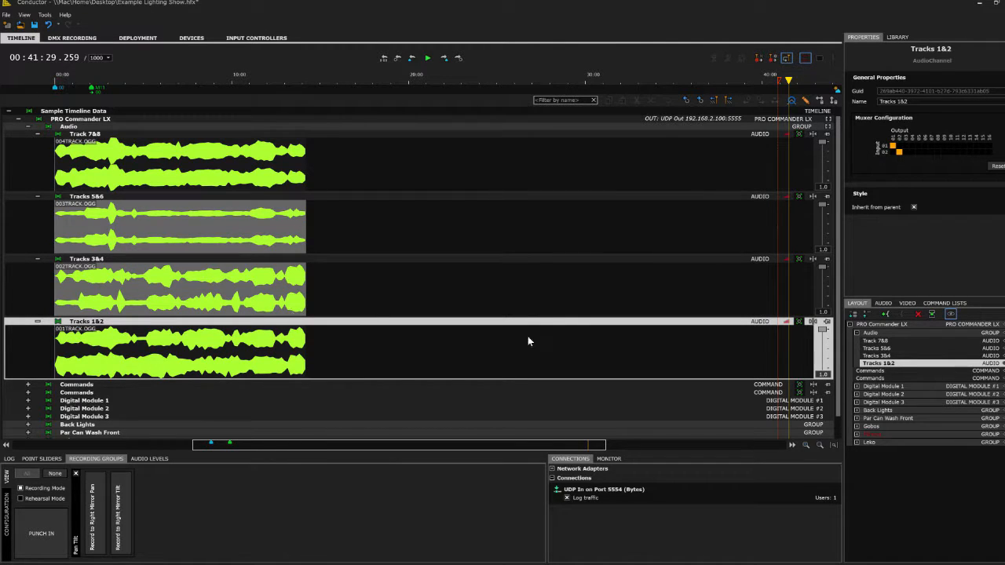
- Show the audio resources list and check the muxer output routing of Track 7&8 and Tracks 5&6
click(886, 304)
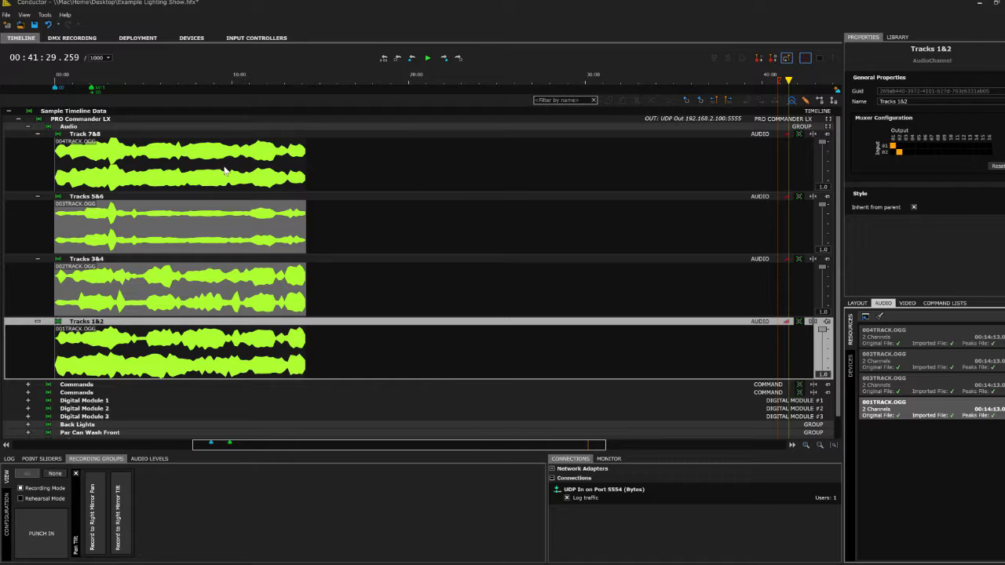
click(139, 147)
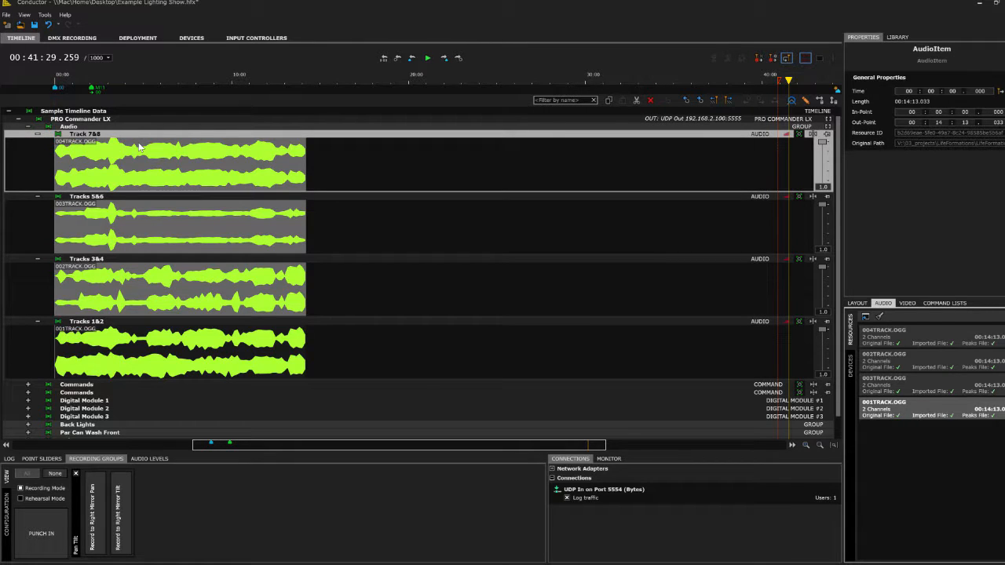
click(138, 138)
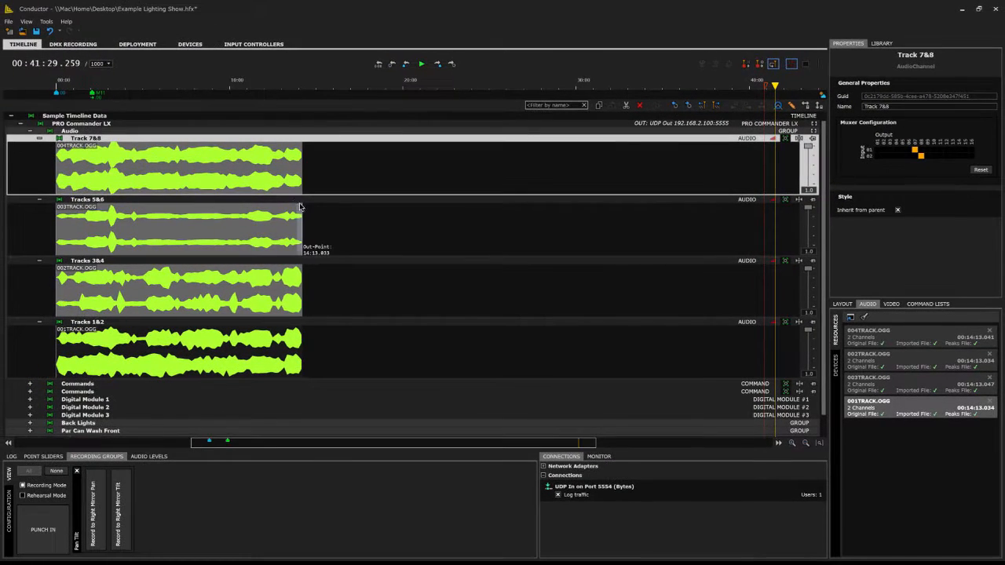
click(294, 204)
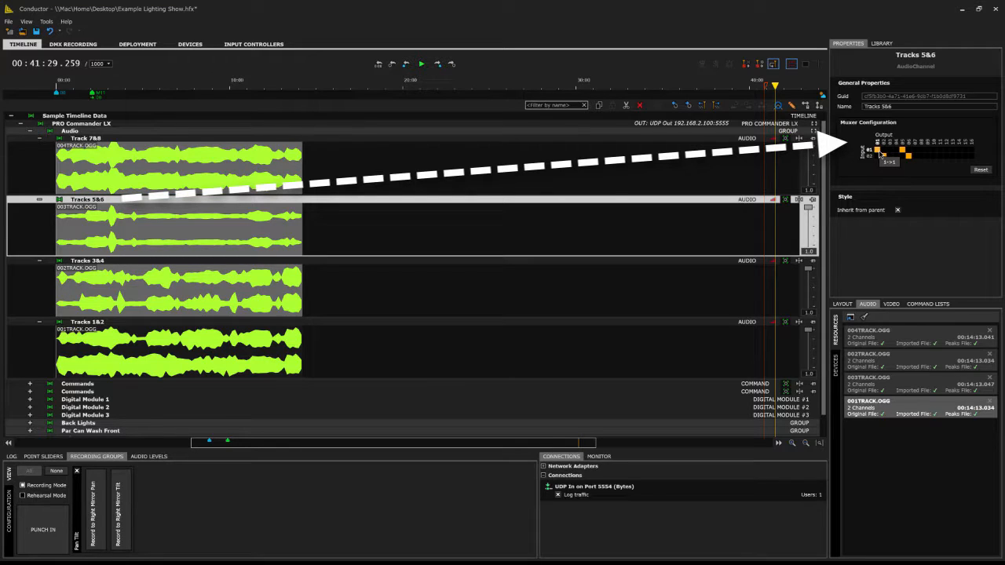
click(883, 155)
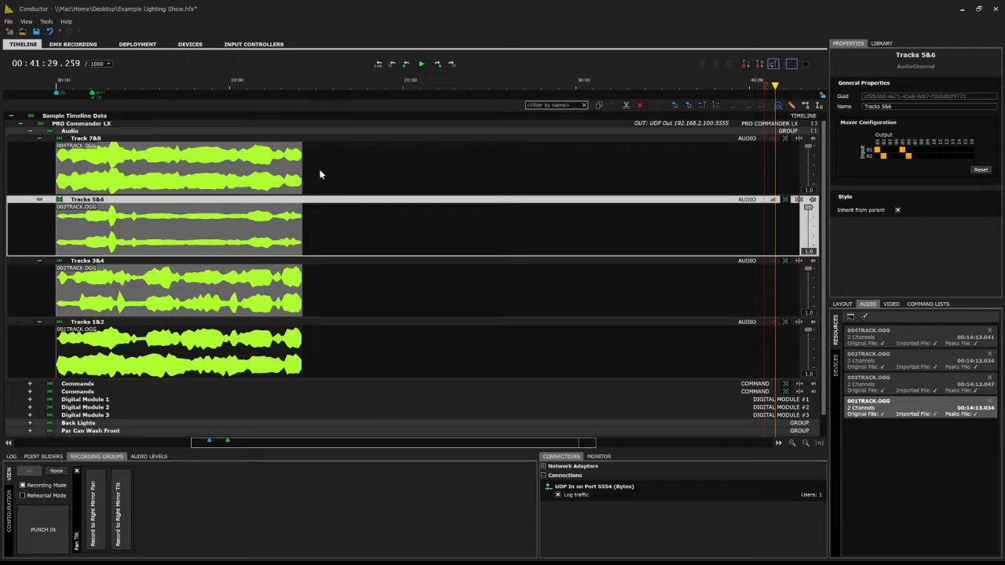
- Bring up the Dump Audio folder selection for Track 7&8 and cancel it
click(219, 145)
right_click(219, 144)
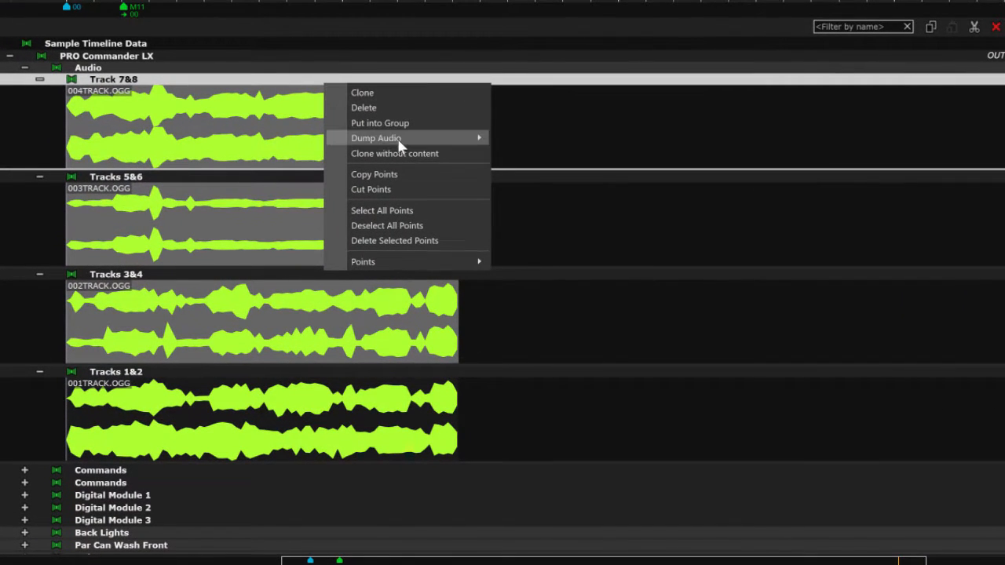
mouse_move(265, 178)
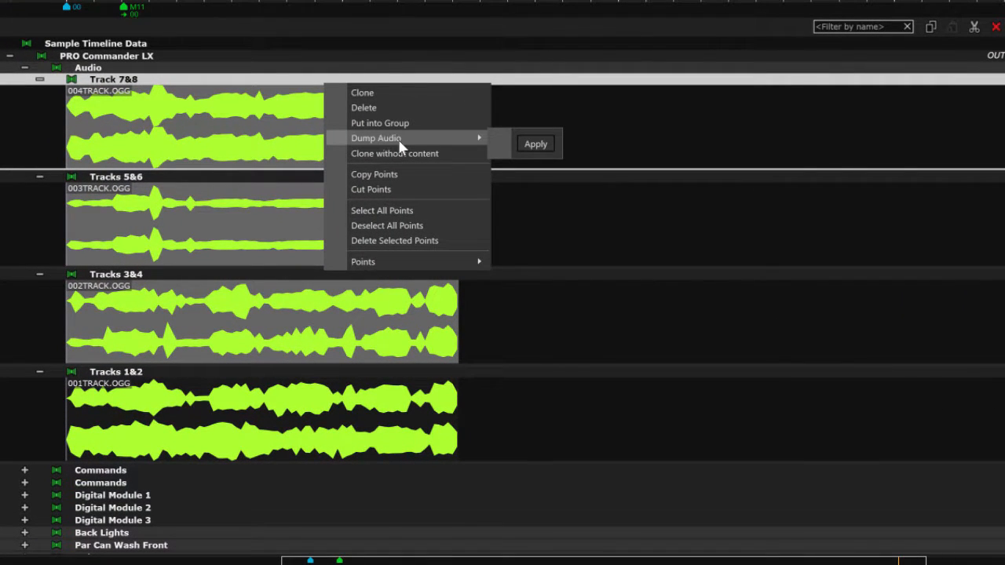
click(535, 144)
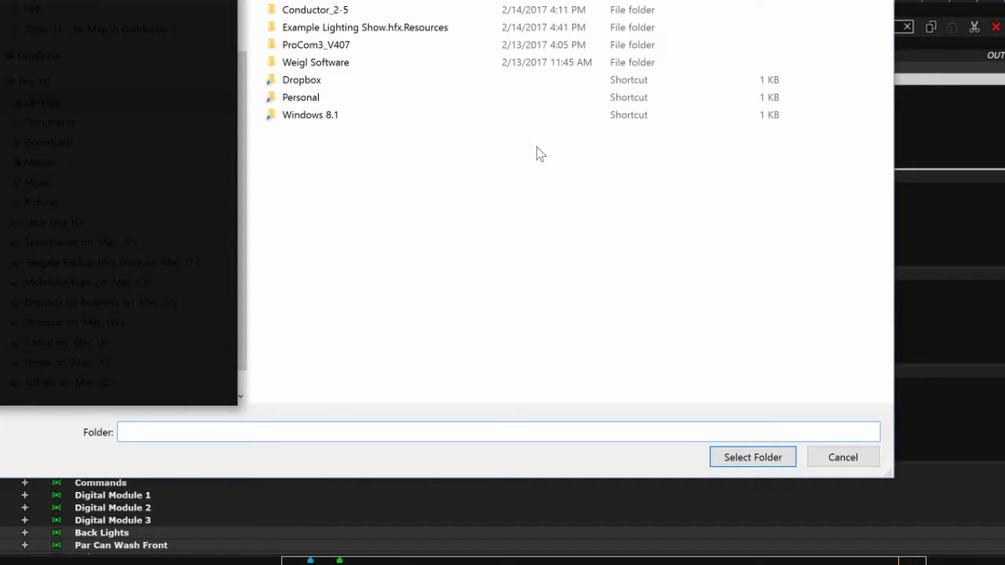
click(850, 459)
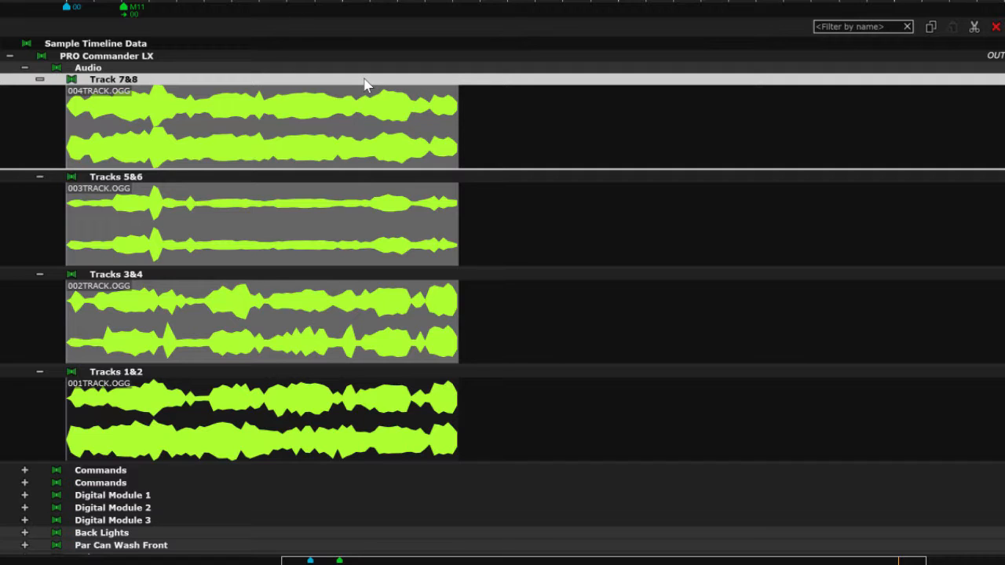
- Examine the Scale Time and Shift Time options available for the points of Track 7&8
scroll(361, 85, down, 1)
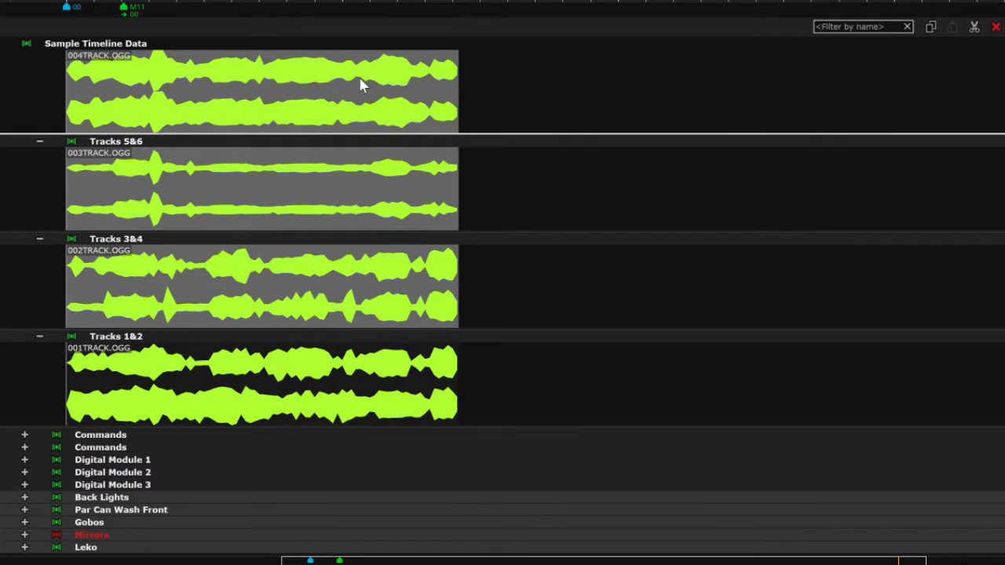
scroll(361, 85, up, 1)
right_click(409, 79)
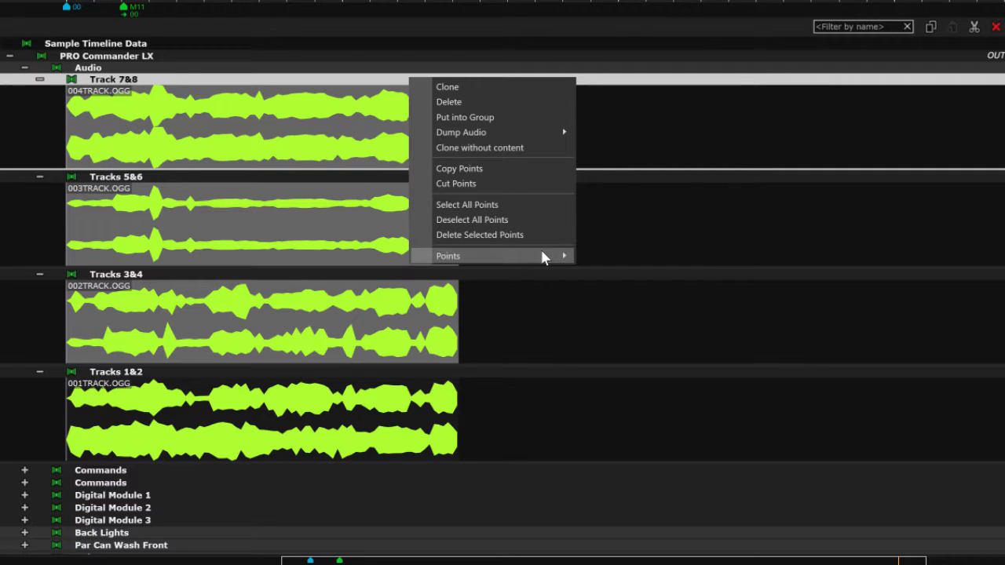
mouse_move(542, 257)
mouse_move(627, 274)
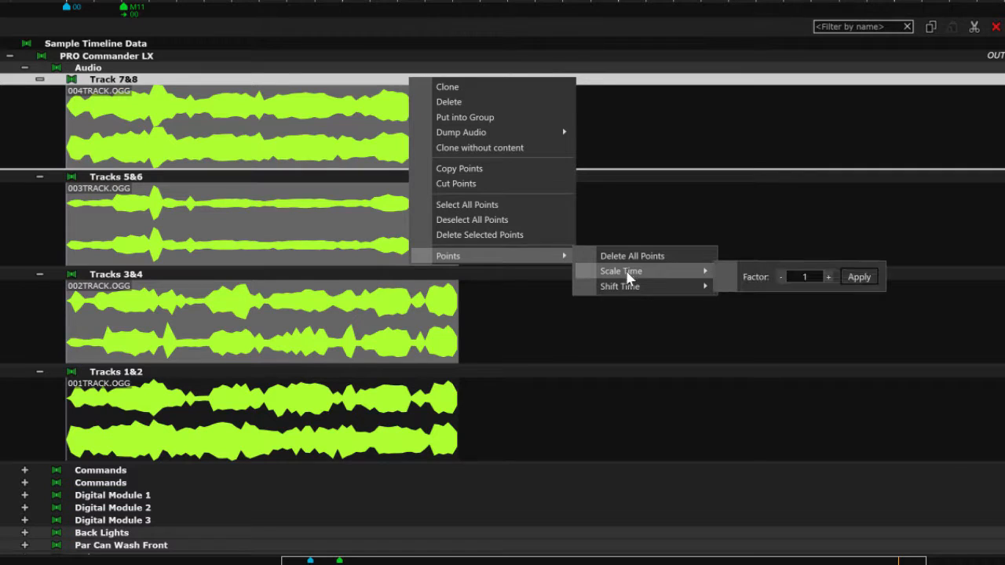
mouse_move(634, 290)
- Cut the Track 7&8 audio at a current time near the clip's middle and move the second piece farther along the timeline
click(254, 85)
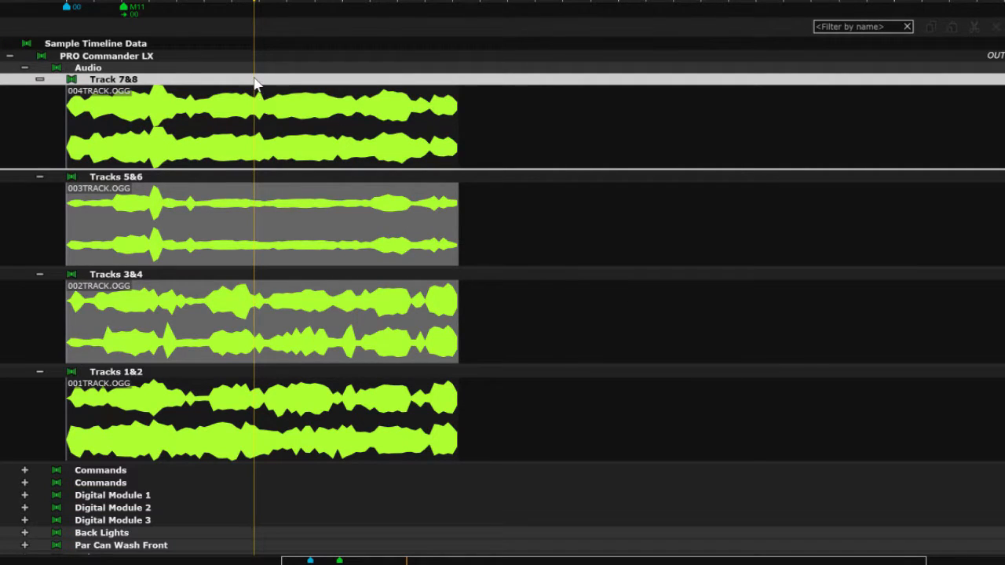
right_click(255, 78)
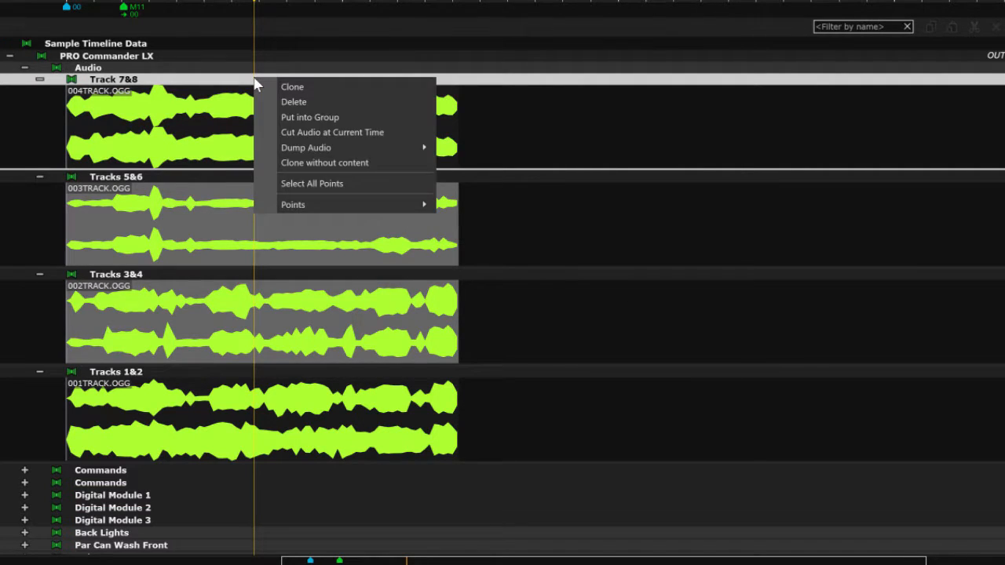
click(388, 132)
drag(352, 128, 677, 146)
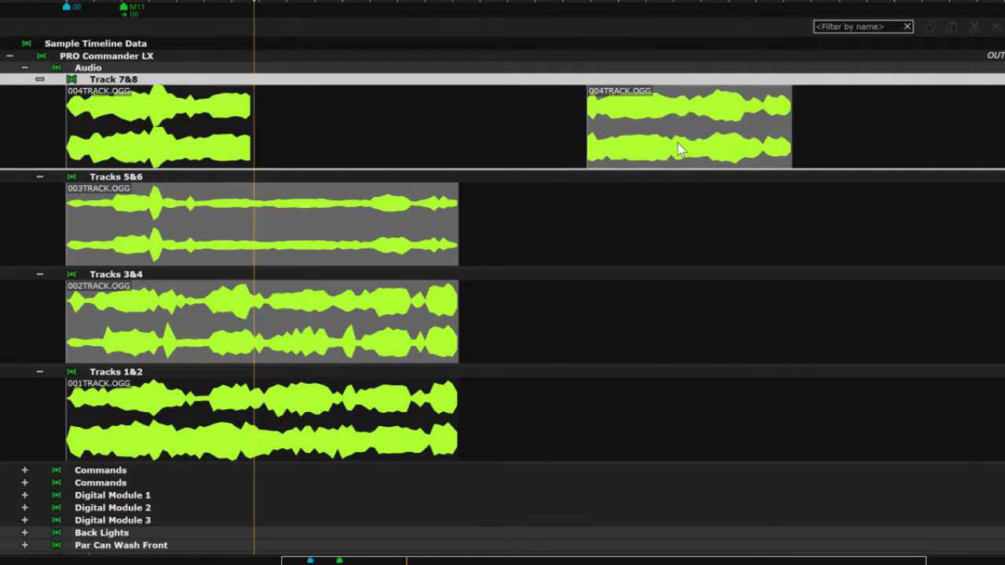
- Trim and re-extend the start of the second Track 7&8 piece, and lengthen the first piece until it meets the second
mouse_move(590, 129)
mouse_down()
mouse_move(634, 128)
mouse_move(424, 127)
mouse_move(609, 131)
mouse_up()
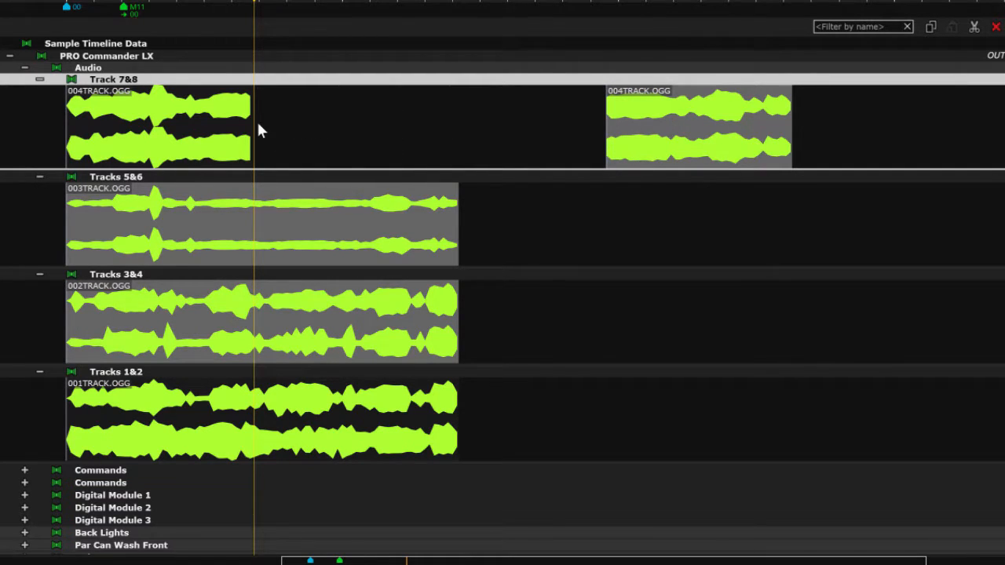
key(ctrl+z)
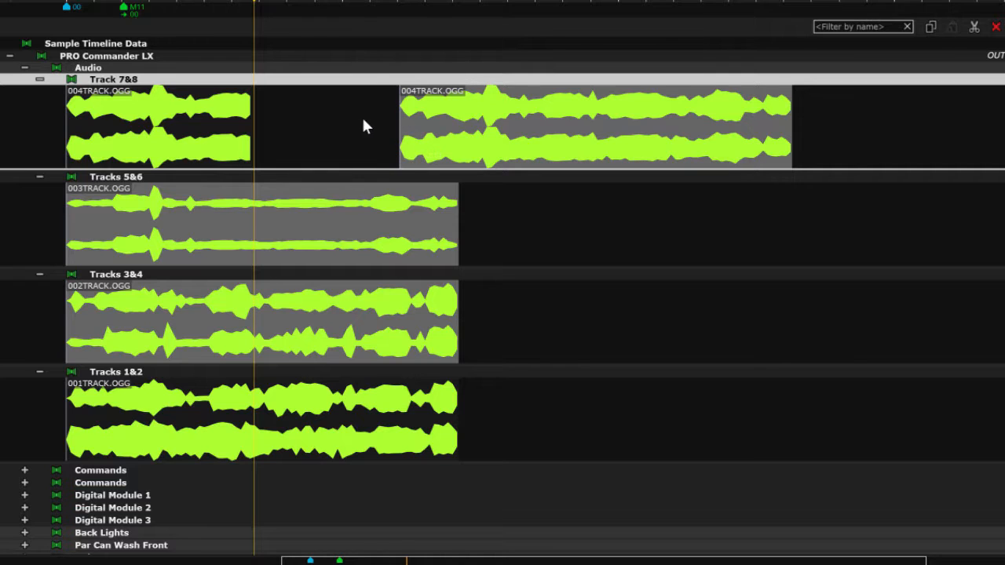
drag(791, 127, 913, 127)
drag(252, 105, 412, 134)
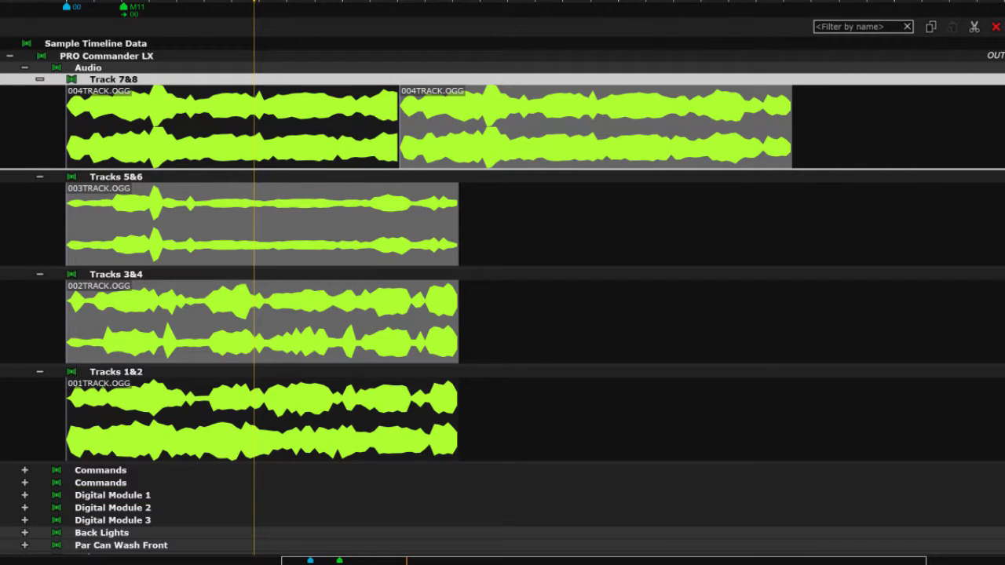
- Undo the trimming, moving and cutting of the Track 7&8 audio back to the single original clip
key(ctrl+z)
key(ctrl+z)
key(ctrl+z)
key(ctrl+z)
key(ctrl+z)
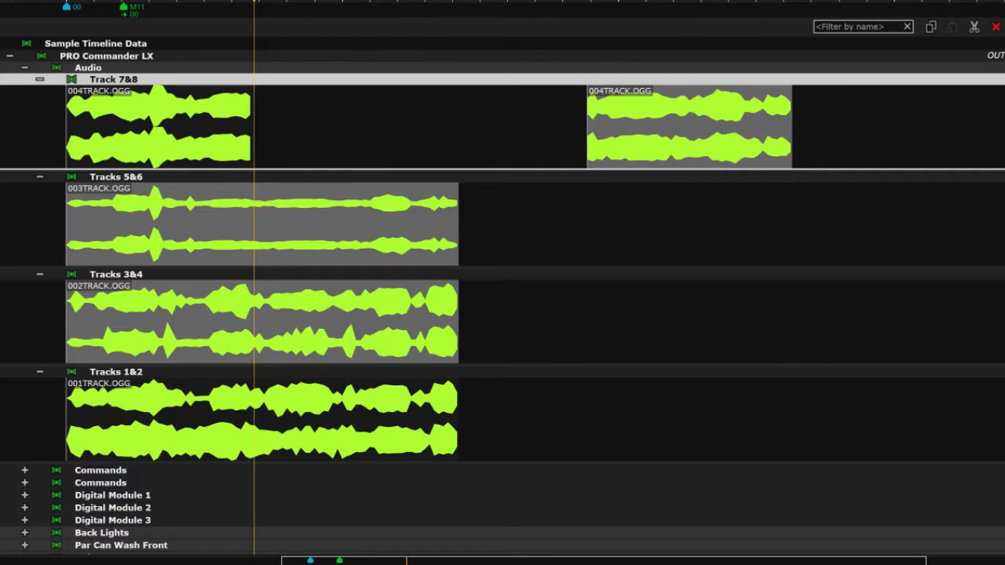
key(ctrl+z)
key(ctrl+z)
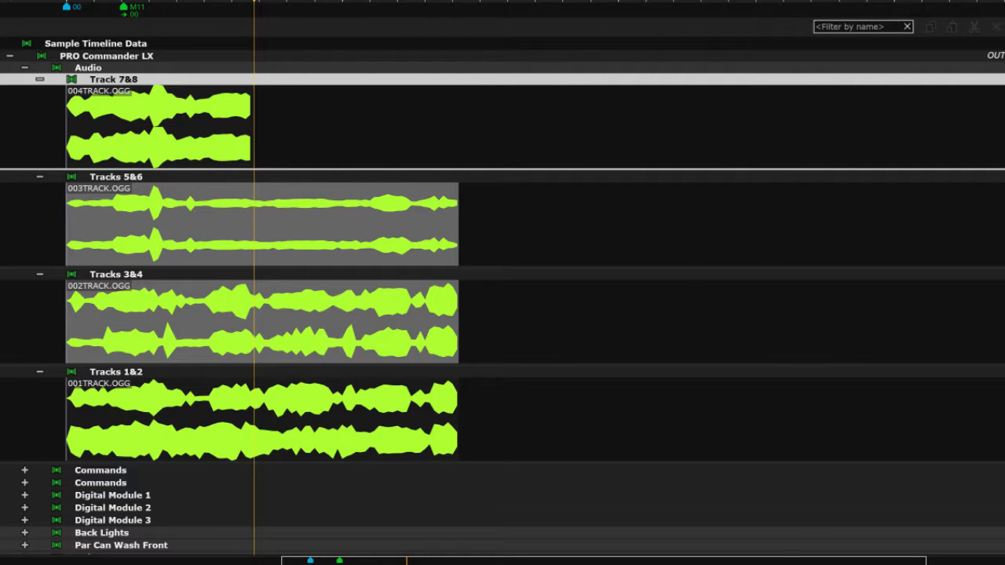
key(ctrl+z)
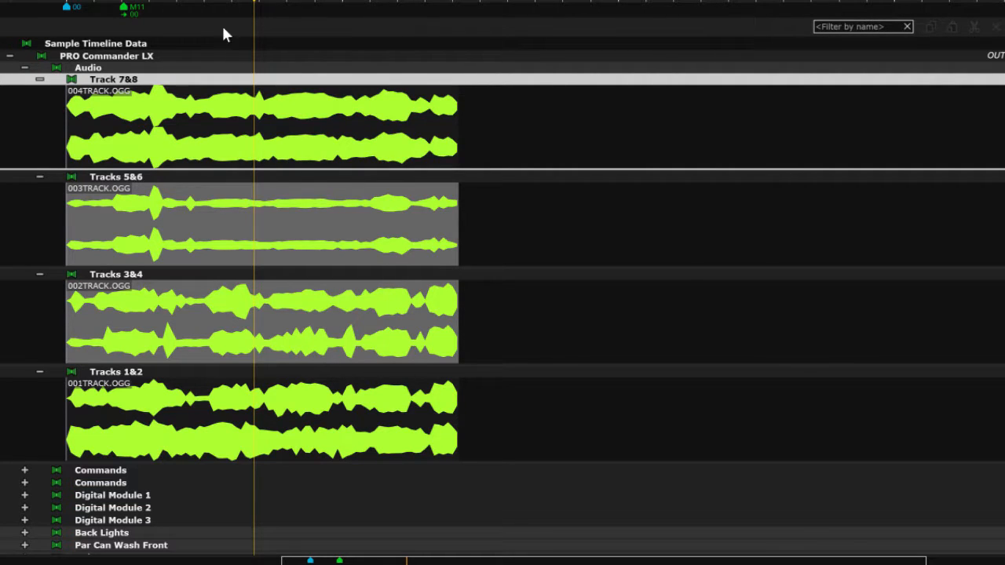
- Place a second copy of 004TRACK.OGG after the first clip on Track 7&8 and shift it slightly later in time
drag(255, 2, 319, 2)
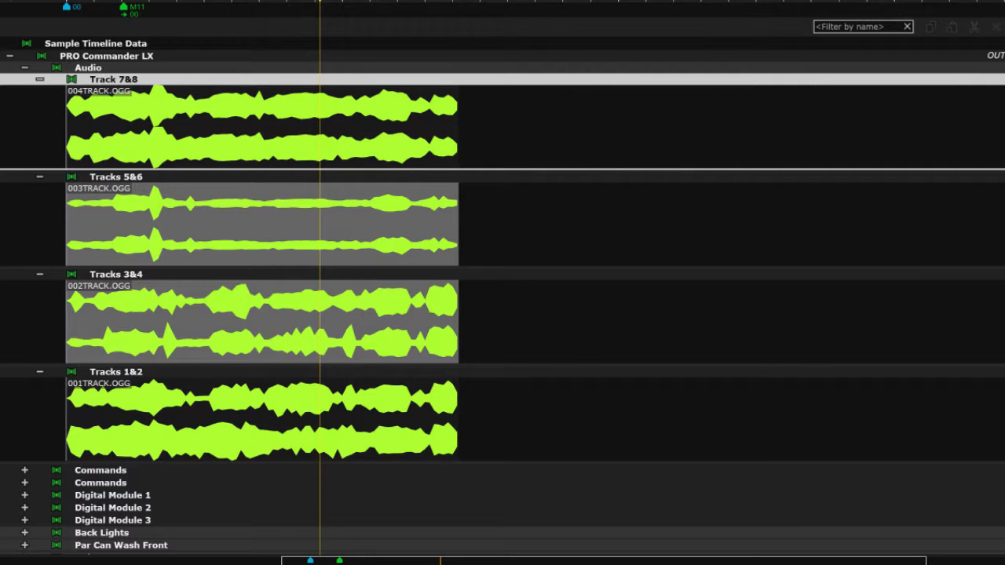
key(ctrl+v)
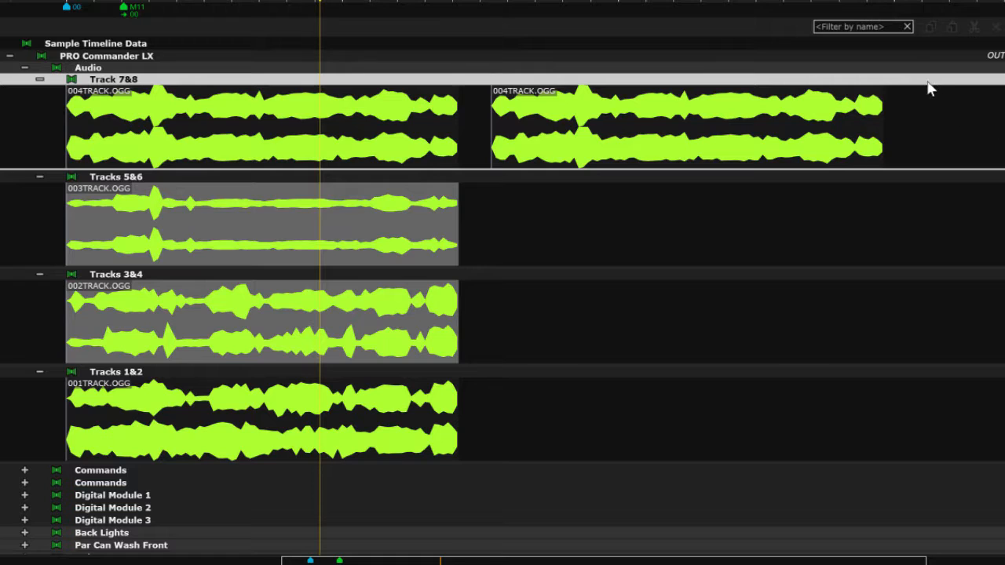
drag(744, 127, 774, 132)
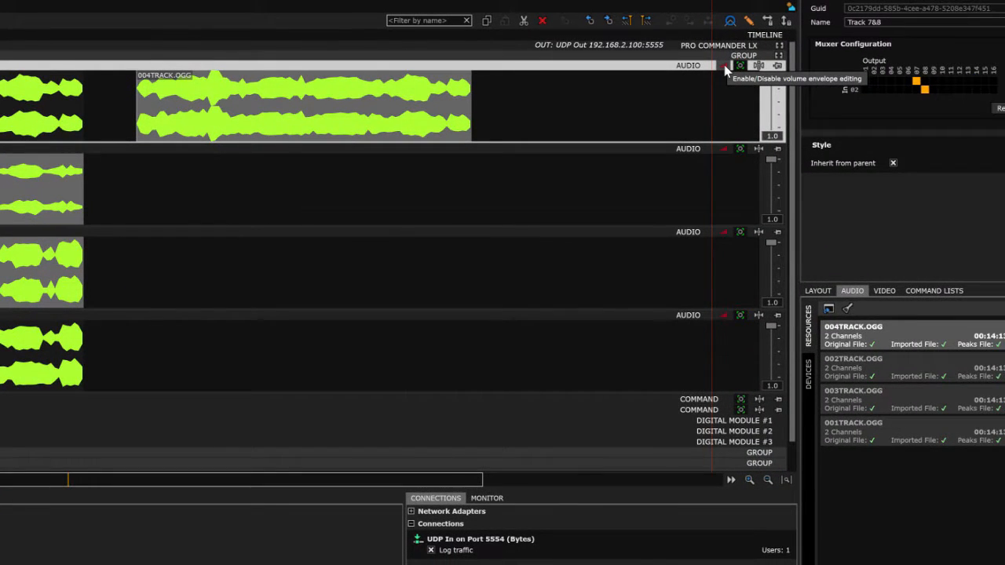
- Enable volume envelope editing on Track 7&8, adding envelope points along the first clip and raising one to about 1.93
click(724, 65)
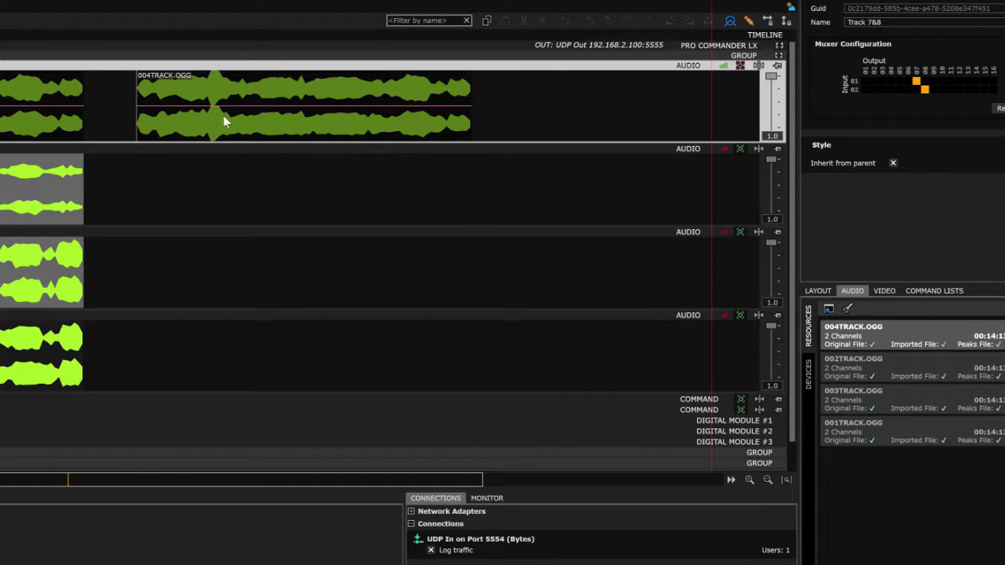
click(89, 107)
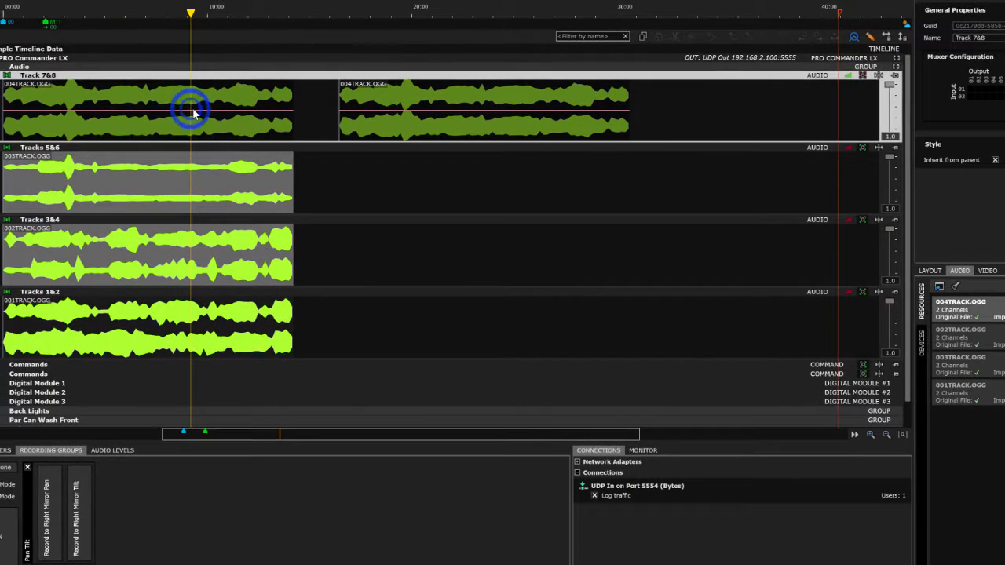
click(191, 110)
click(213, 110)
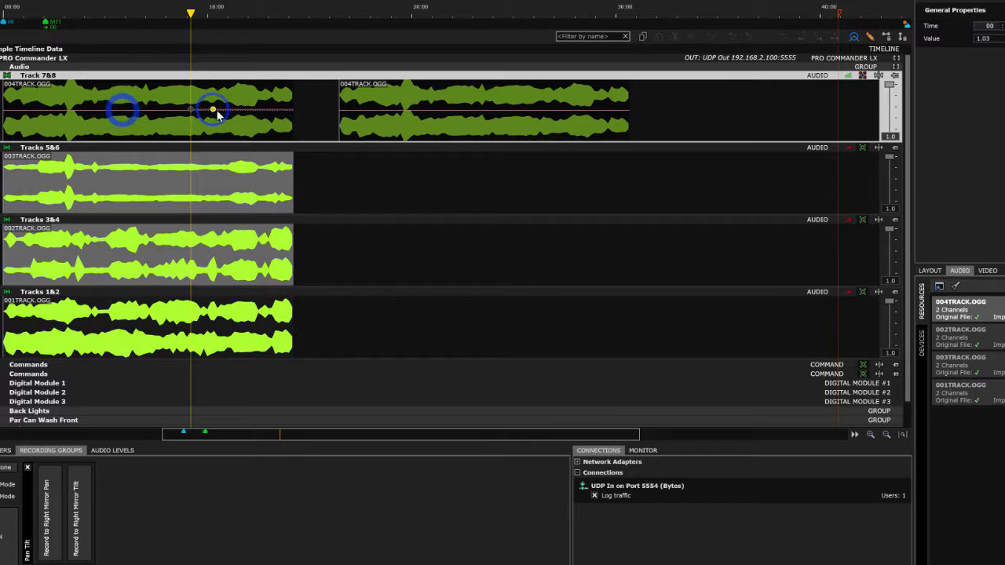
click(124, 110)
drag(124, 110, 127, 81)
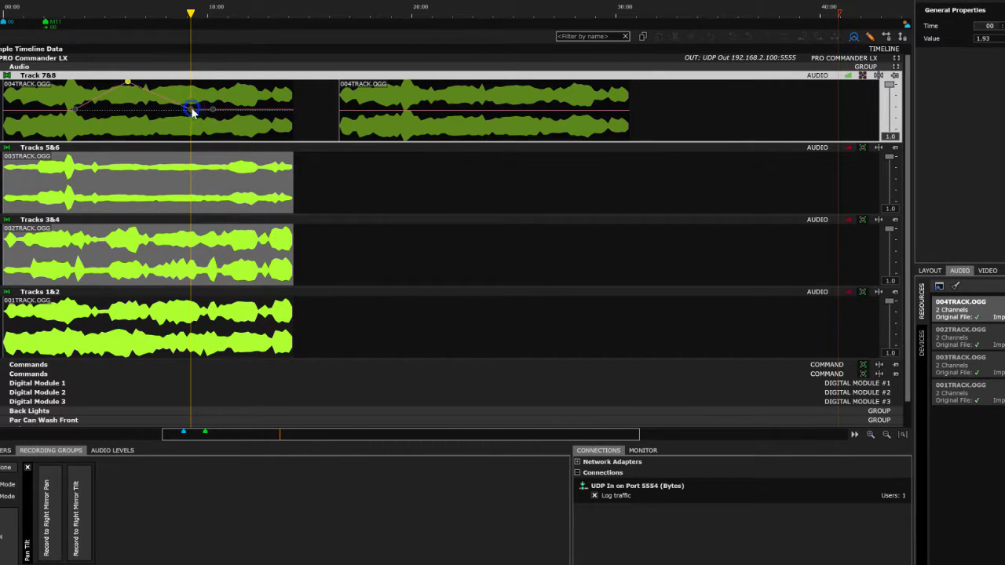
- Reshape the first Track 7&8 clip's volume envelope with a dip near its end, levelling the earlier points, and display the audio levels
drag(190, 109, 248, 133)
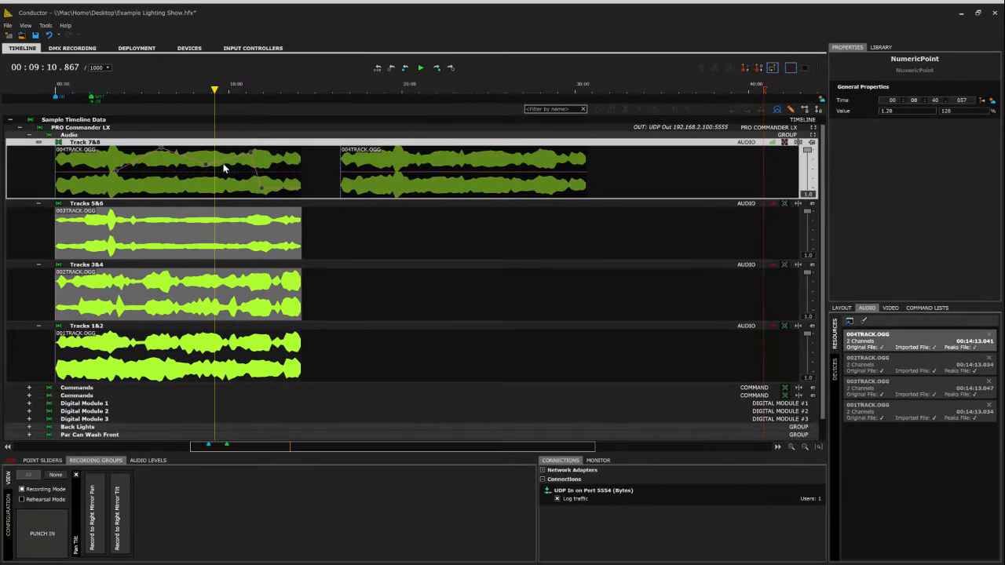
mouse_move(251, 156)
mouse_down()
mouse_move(240, 158)
mouse_move(257, 167)
mouse_move(274, 157)
mouse_move(242, 165)
mouse_up()
click(147, 460)
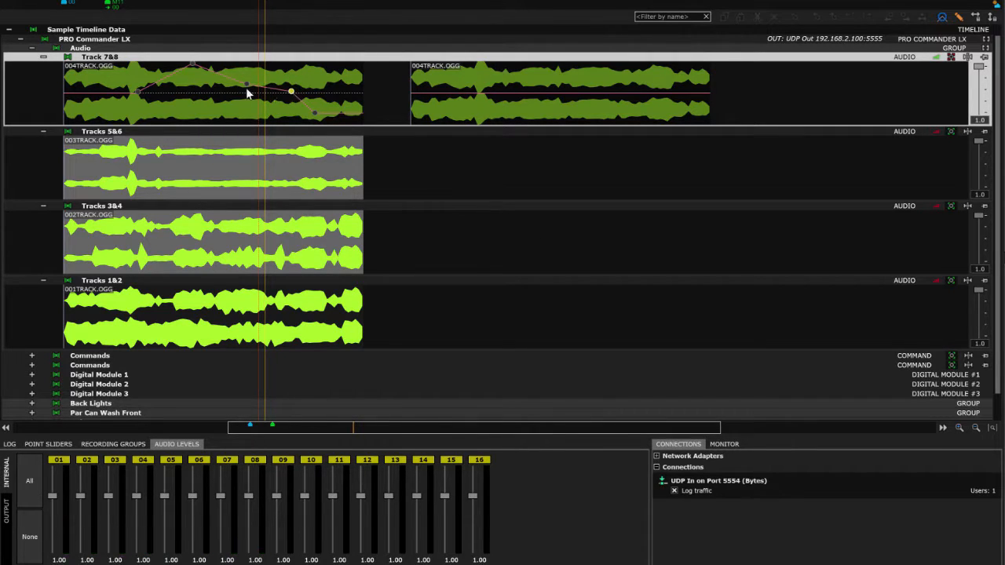
drag(246, 85, 247, 93)
drag(192, 64, 190, 93)
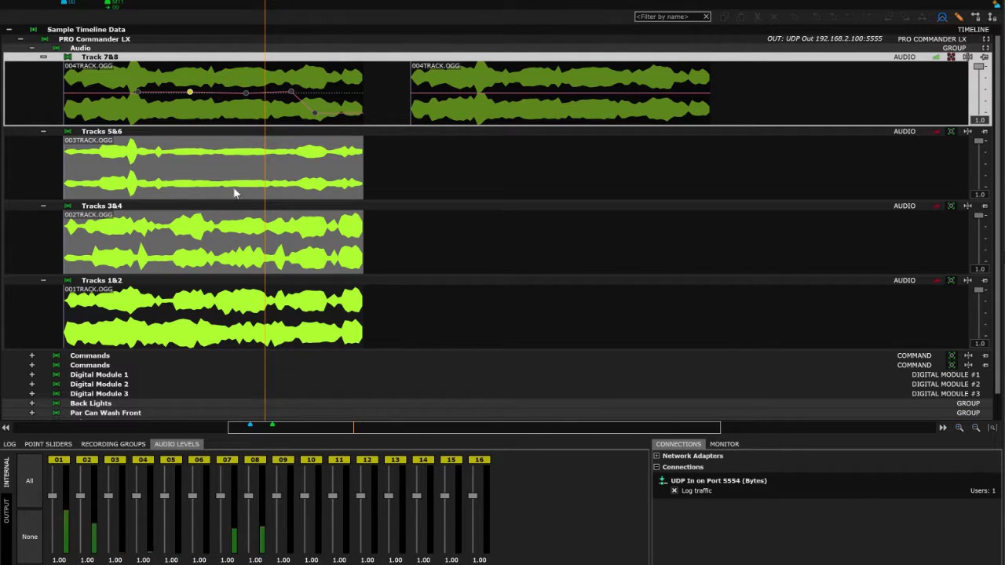
- Adjust the internal audio levels as a group to 1.21, with channel 7 at 0.83, channel 8 at 0.50 and channel 9 at 0.84
drag(250, 496, 247, 518)
click(27, 531)
drag(219, 479, 217, 502)
drag(272, 480, 271, 502)
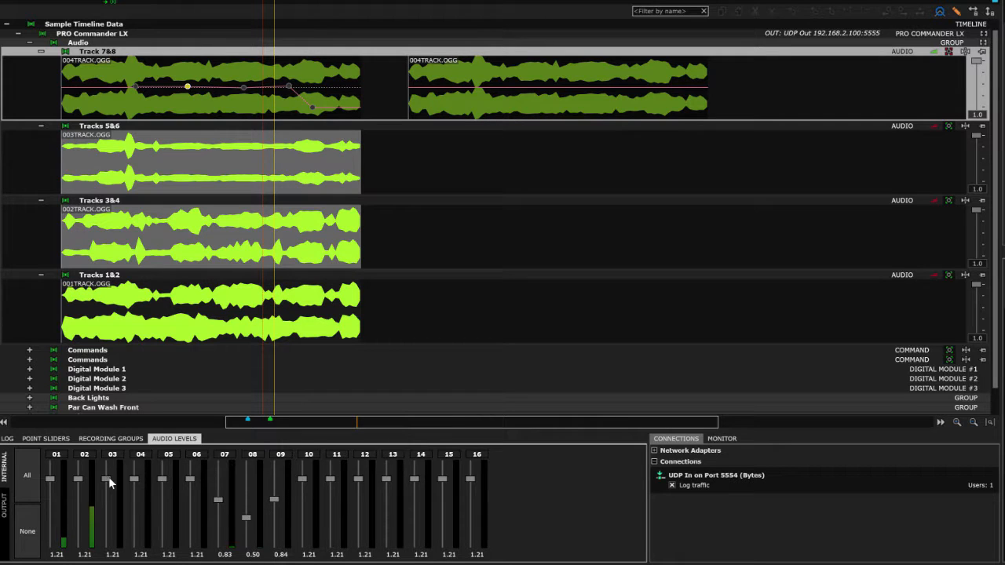
- Sweep across the internal faders for channels 1 to 11, setting channel 1 to 1.03, channel 2 to 1.07 and channel 8 to 0.74
drag(107, 480, 275, 505)
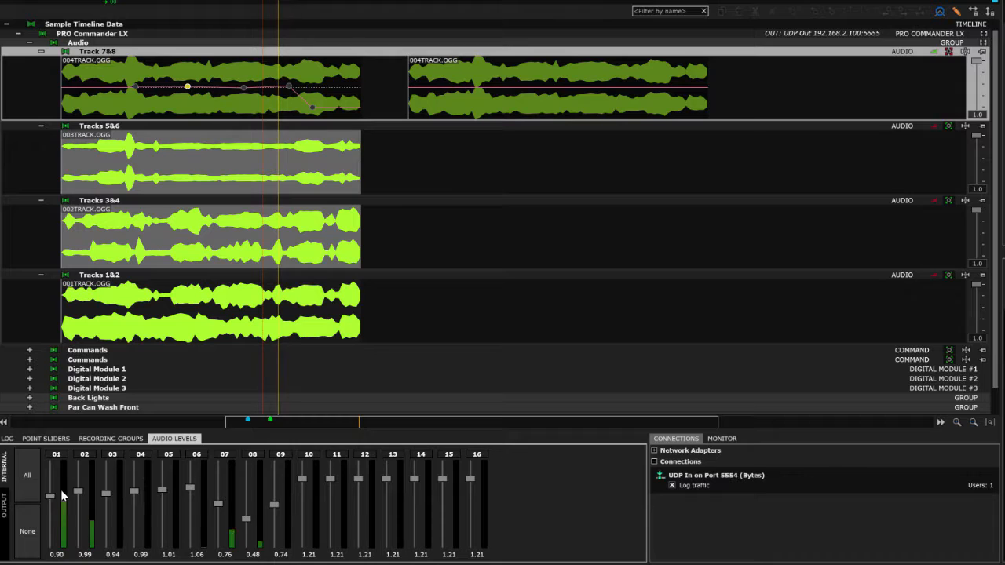
drag(51, 495, 78, 482)
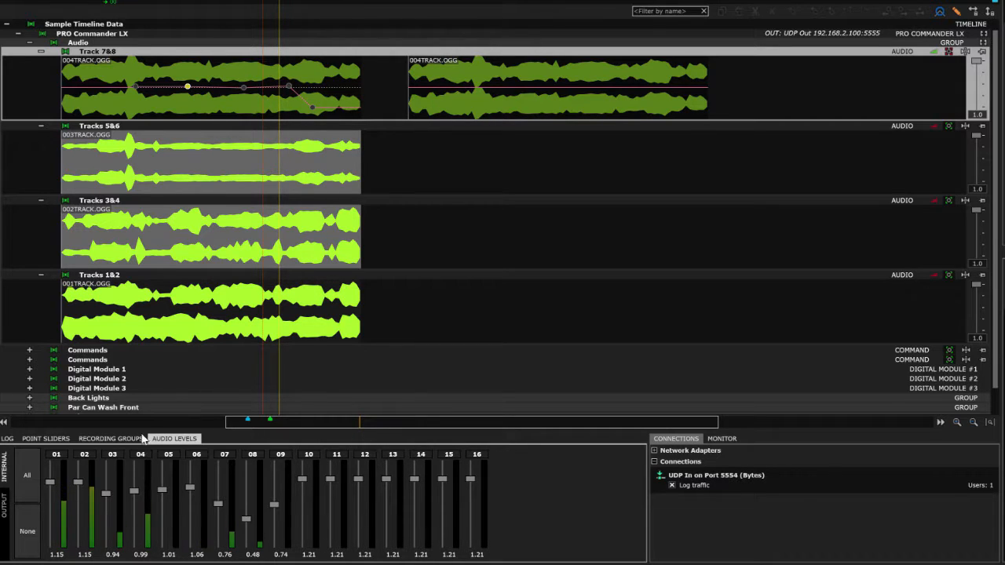
drag(77, 482, 50, 488)
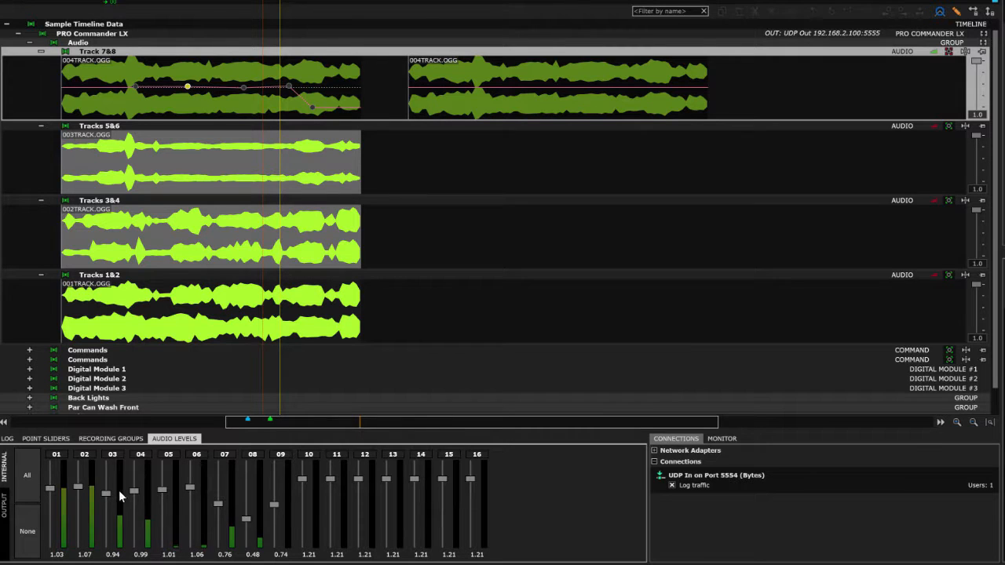
drag(120, 492, 243, 505)
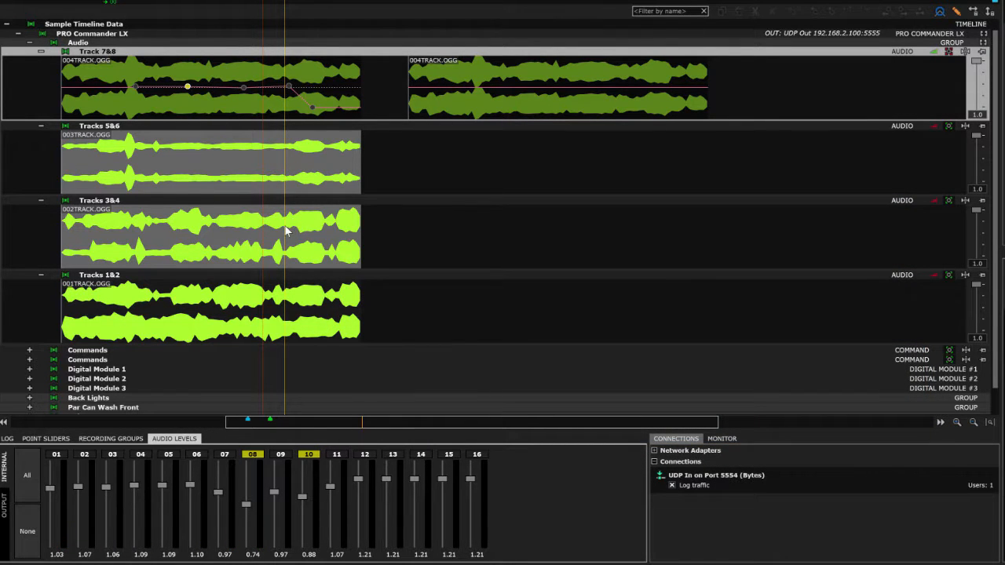
- Disable volume envelope editing on Track 7&8 and slightly lower the two stereo mix-down output levels
click(933, 52)
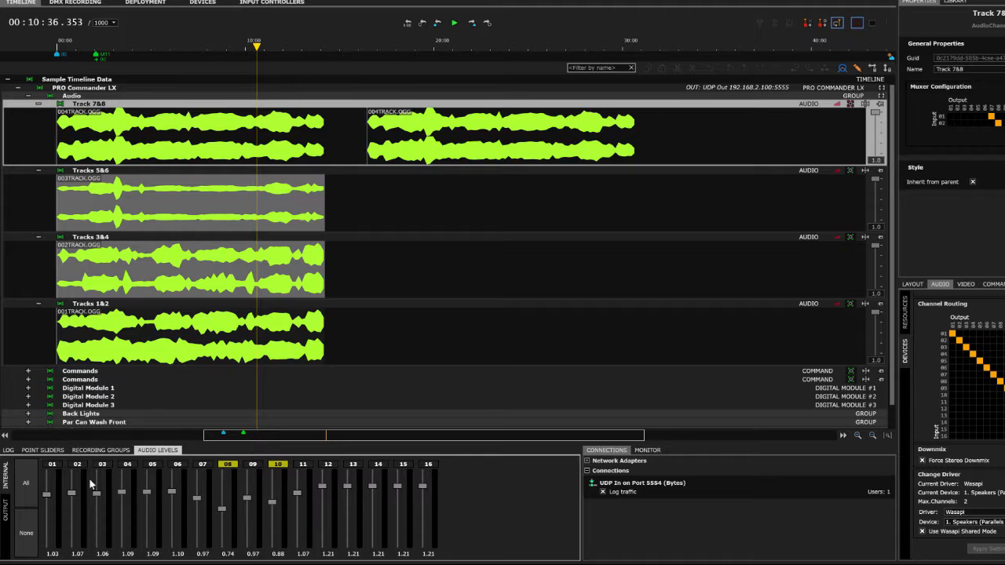
click(6, 512)
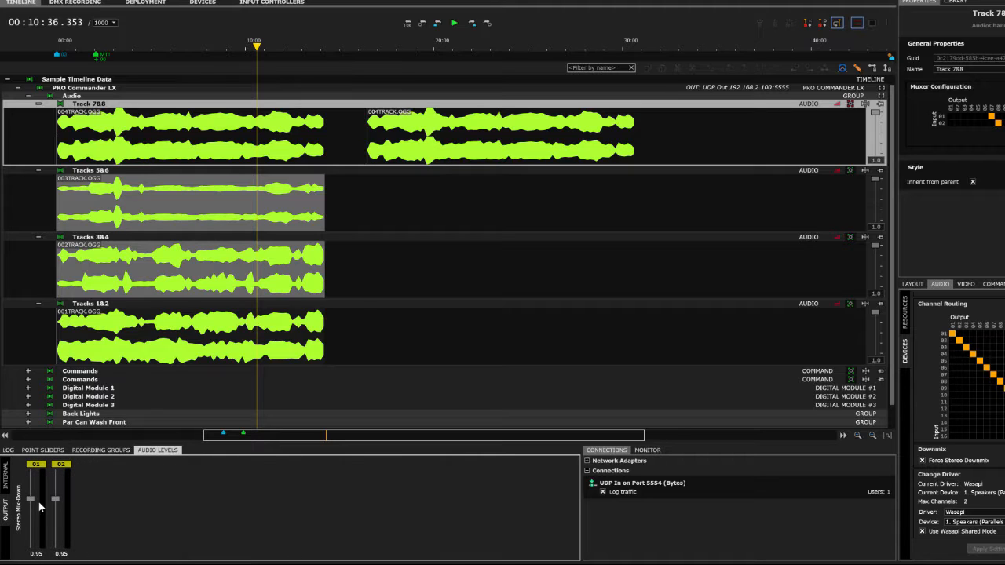
drag(30, 500, 33, 503)
- Switch Force Stereo Downmix off and back on, viewing the imported audio resources in between
click(923, 460)
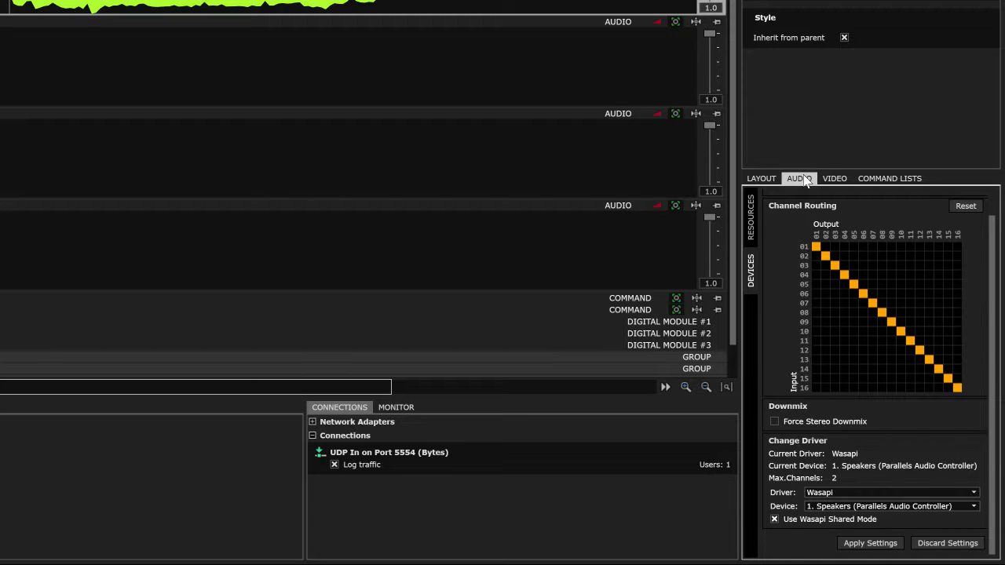
click(749, 213)
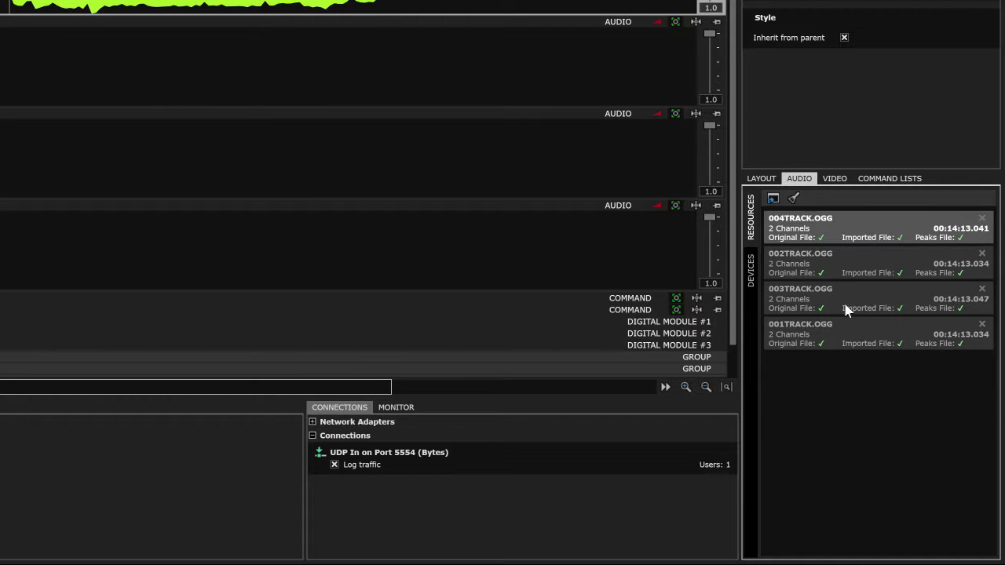
click(751, 269)
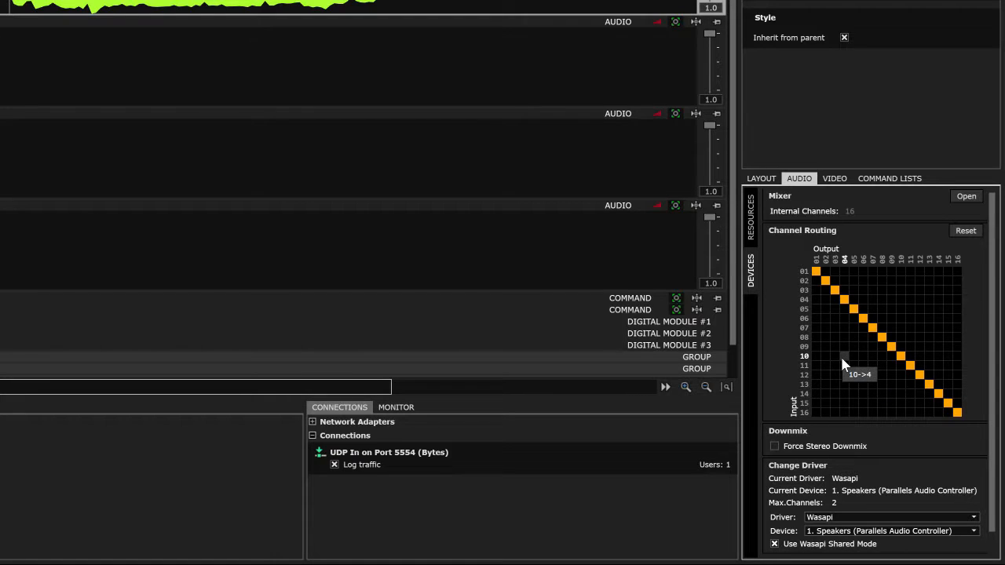
click(774, 446)
- Examine the available audio drivers and output devices, keeping the Wasapi driver and the Speakers (Parallels Audio Controller) device
scroll(993, 438, down, 1)
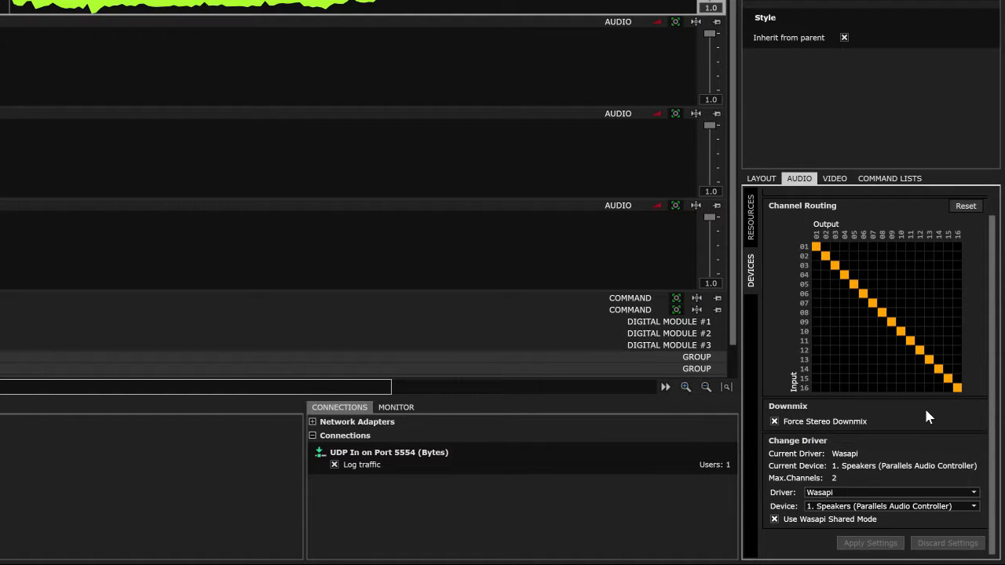
click(908, 494)
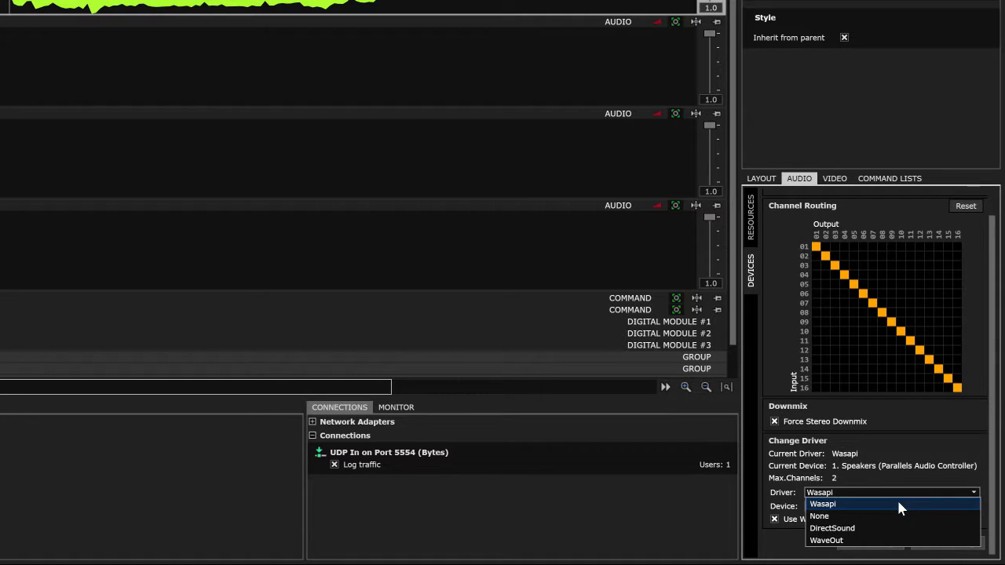
click(899, 505)
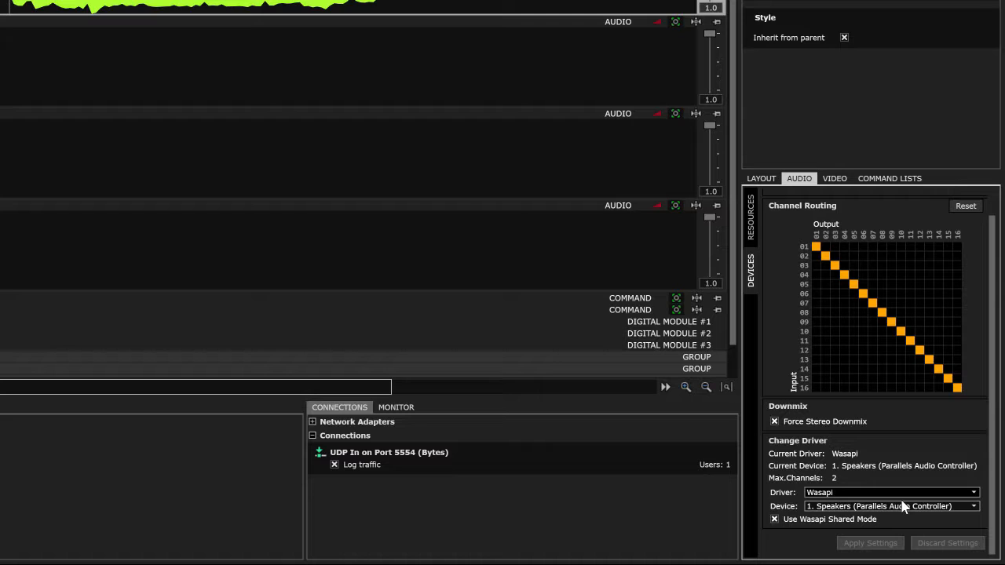
click(874, 506)
click(871, 511)
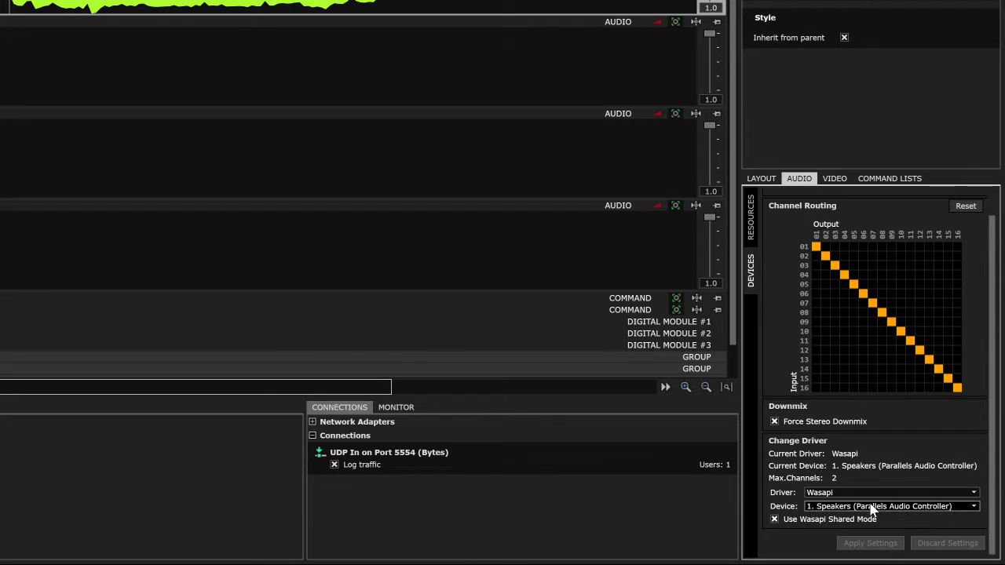
click(871, 507)
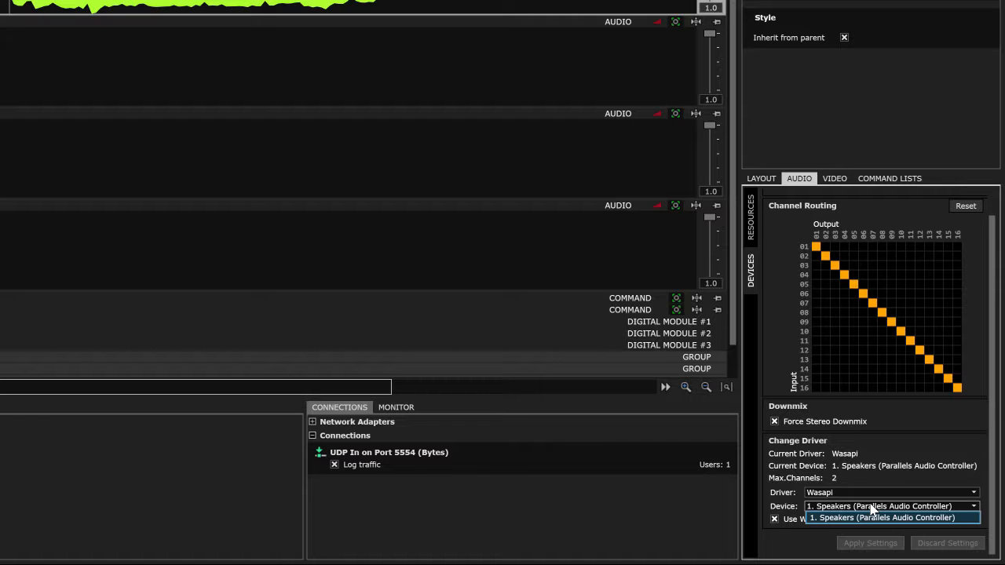
click(871, 509)
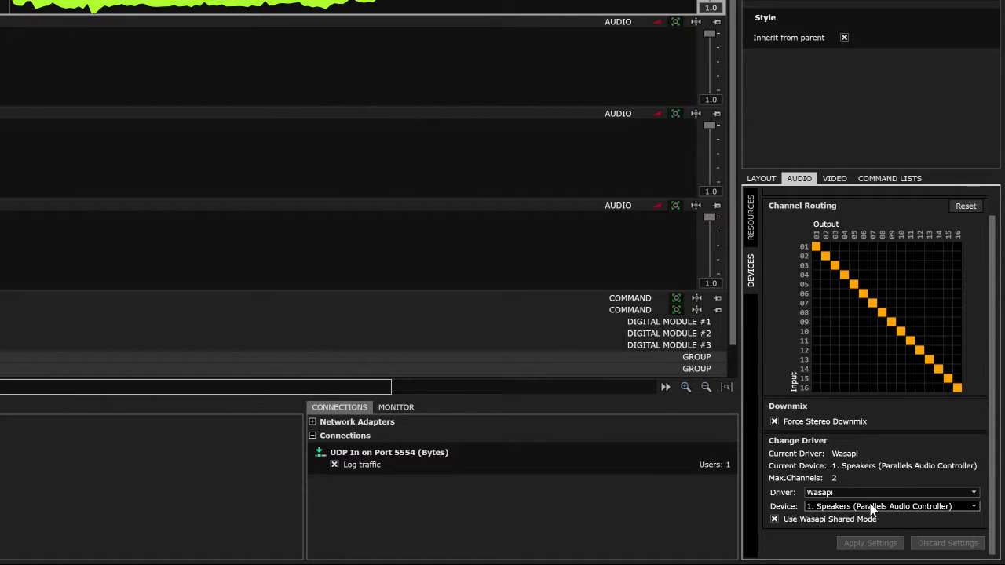
- Check the output device choices again, and switch Use Wasapi Shared Mode off and back on
click(910, 506)
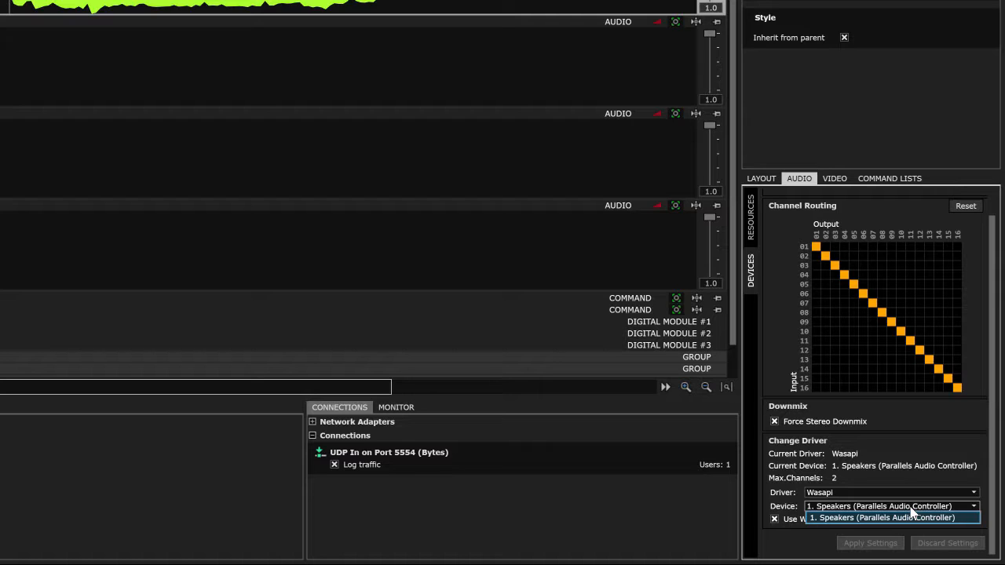
click(911, 510)
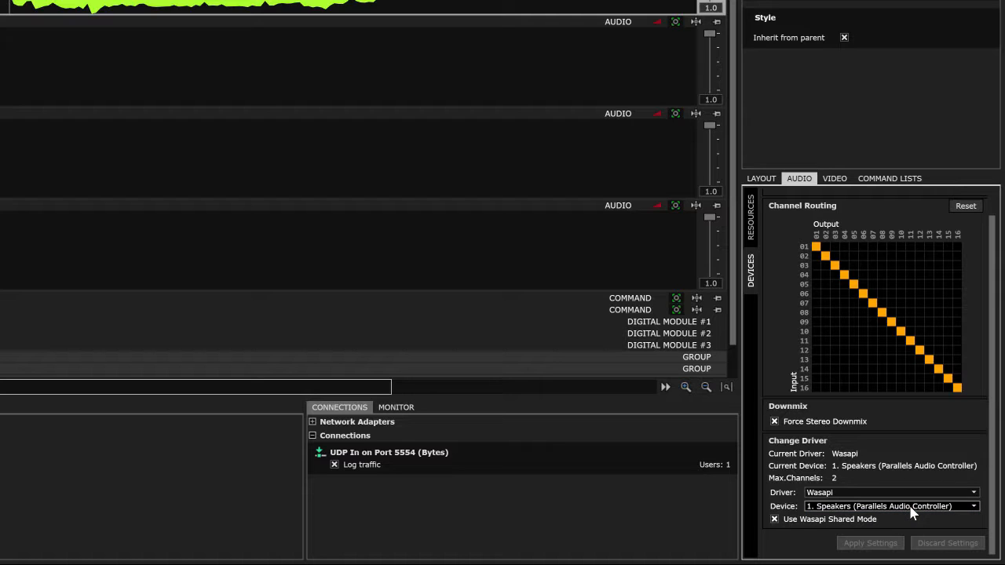
click(813, 522)
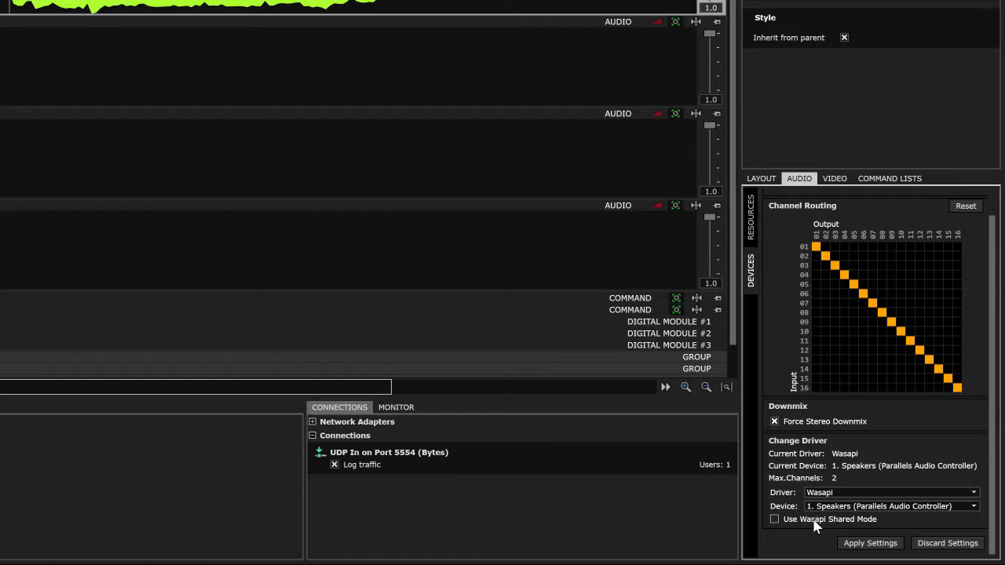
click(815, 522)
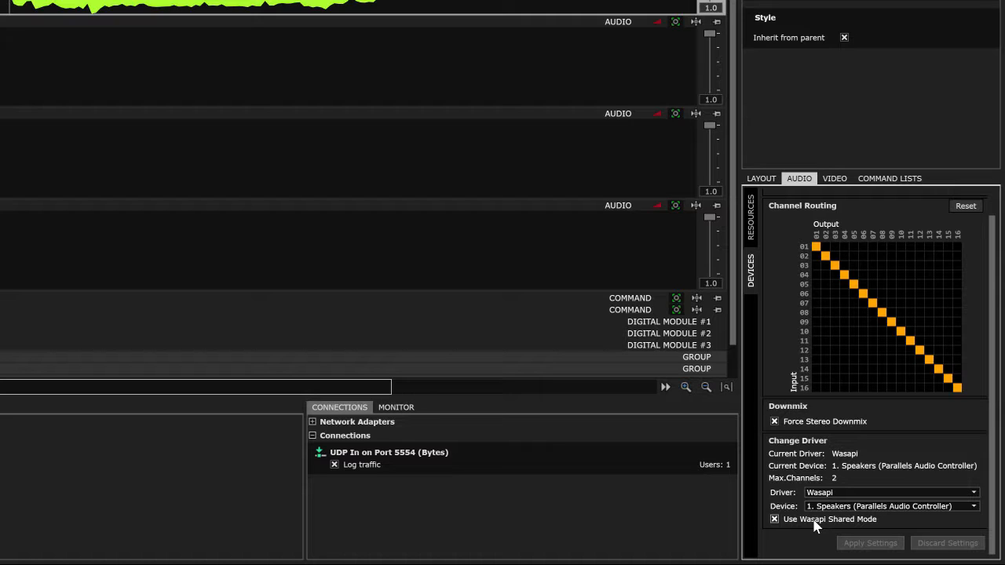
- Switch to the Windows Control Panel's Sound settings and open the properties of the Speakers playback device
mouse_move(818, 564)
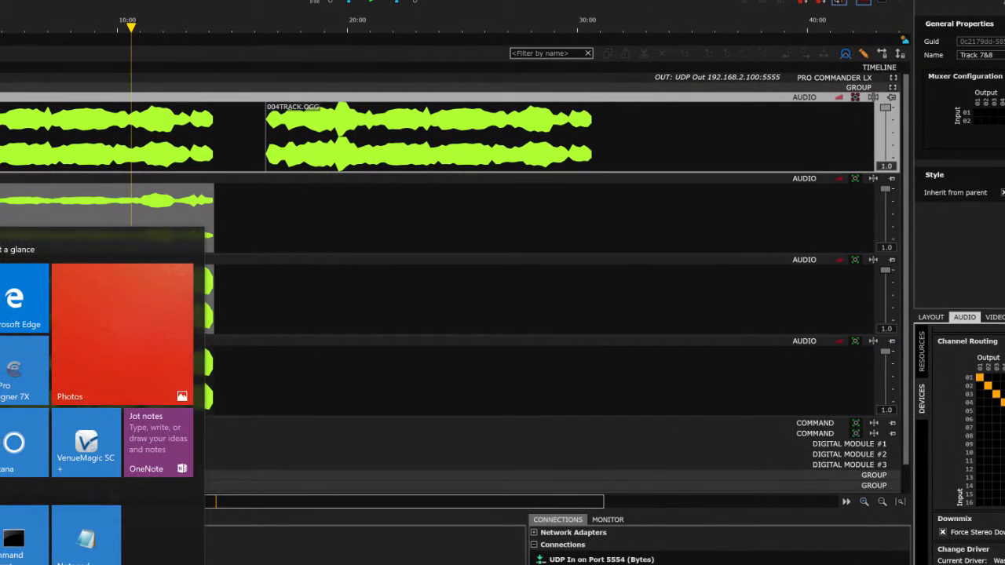
click(76, 522)
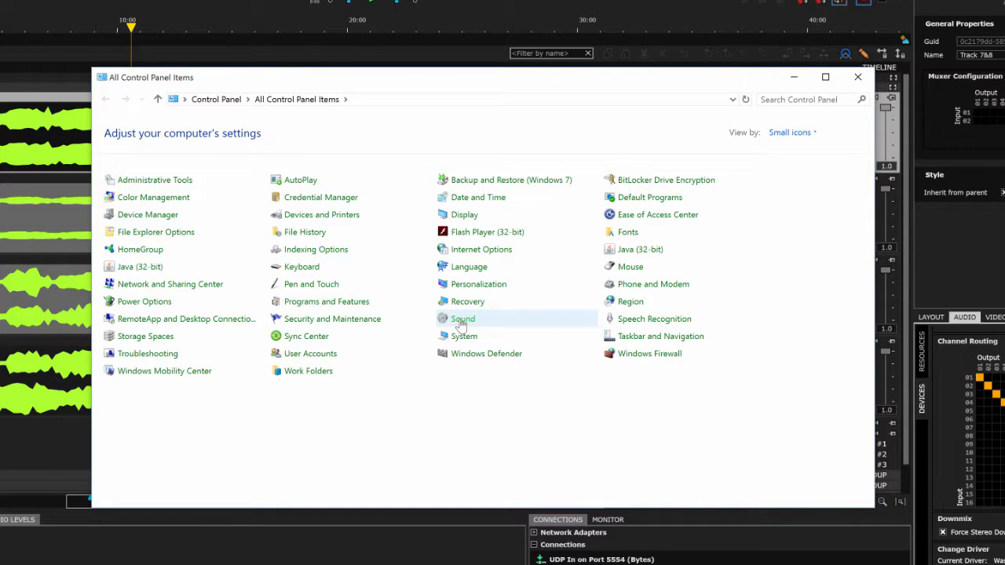
click(461, 320)
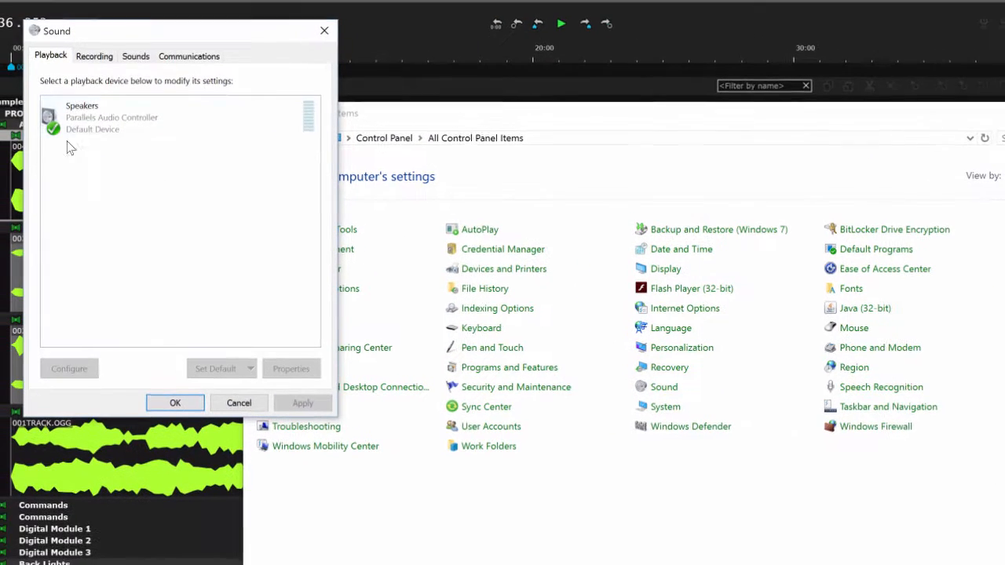
click(88, 124)
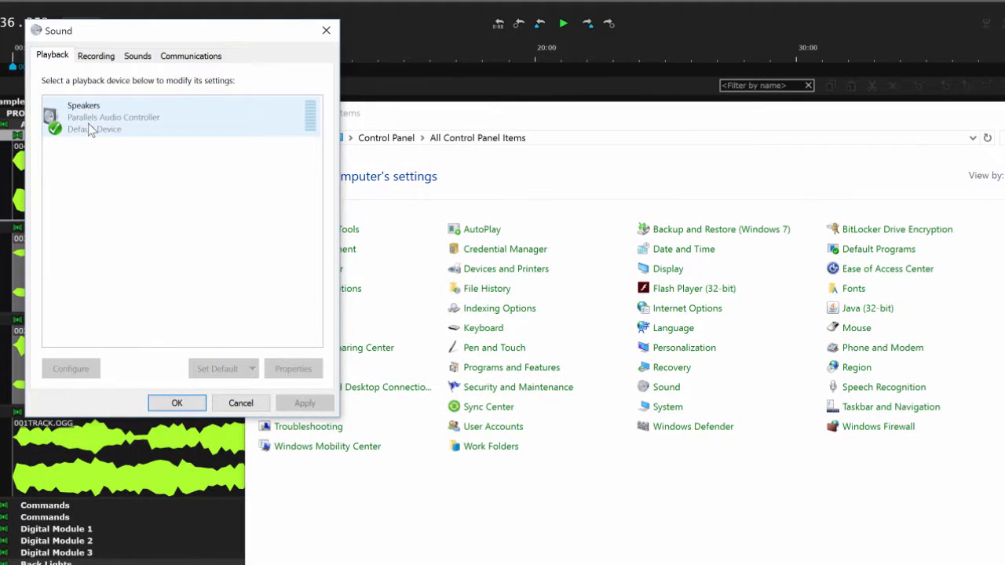
click(294, 373)
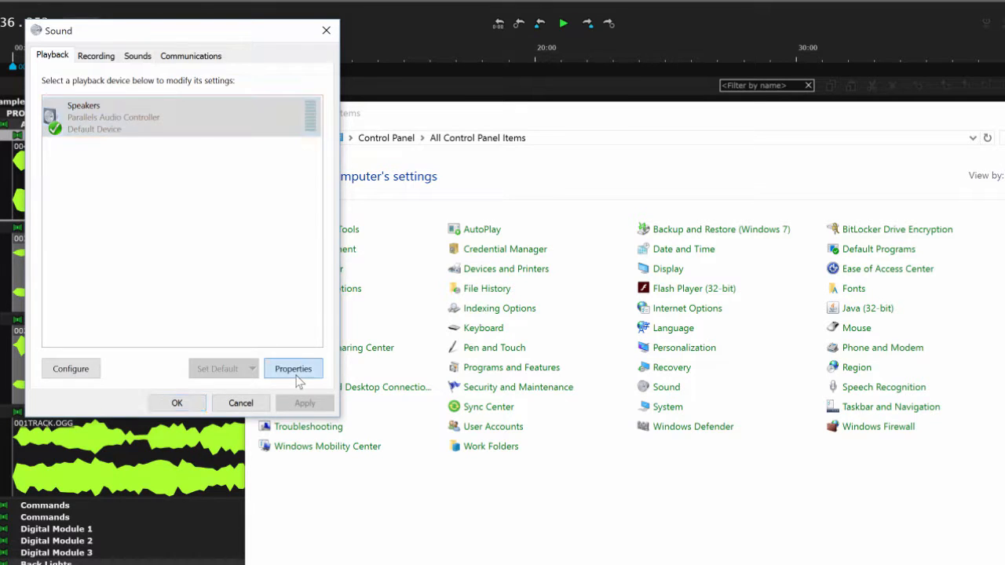
- Set the Speakers' default shared-mode format to 16 bit, 48000 Hz (DVD Quality) and apply it
click(202, 116)
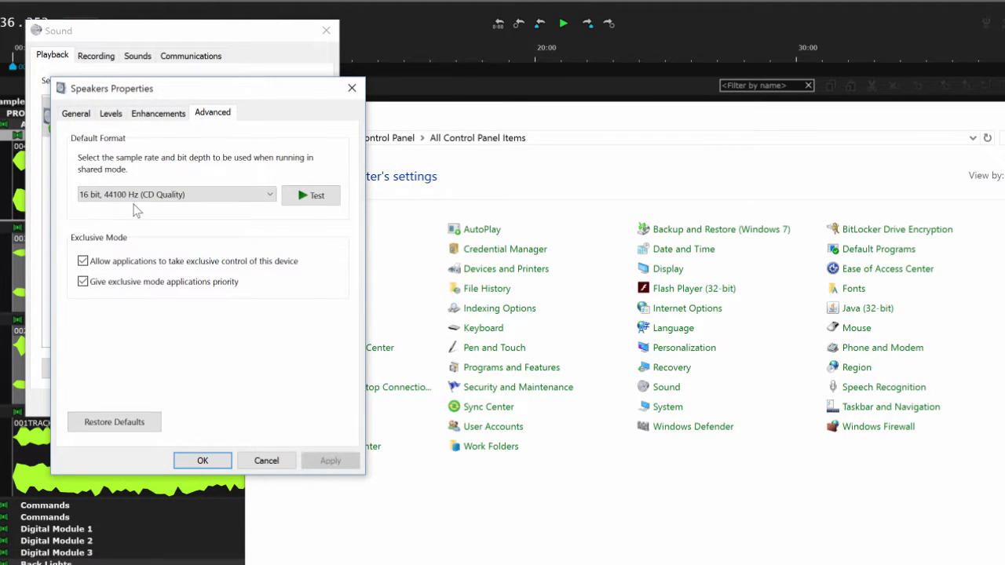
click(236, 196)
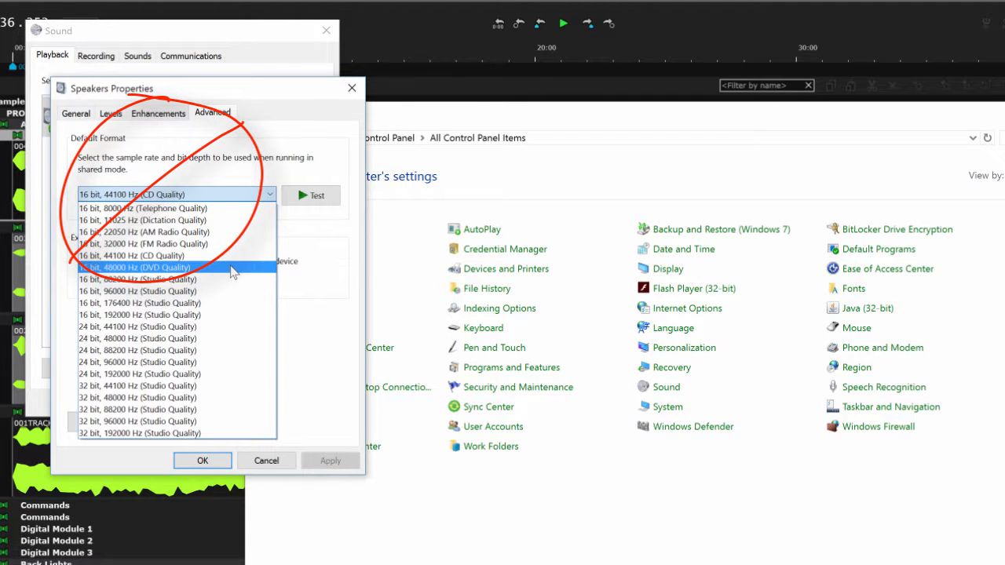
click(232, 270)
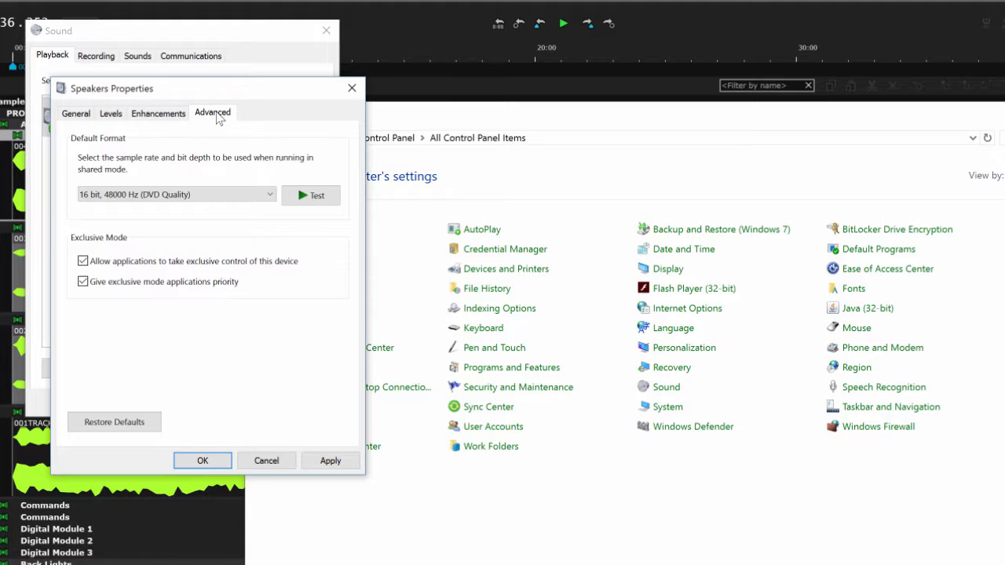
click(327, 461)
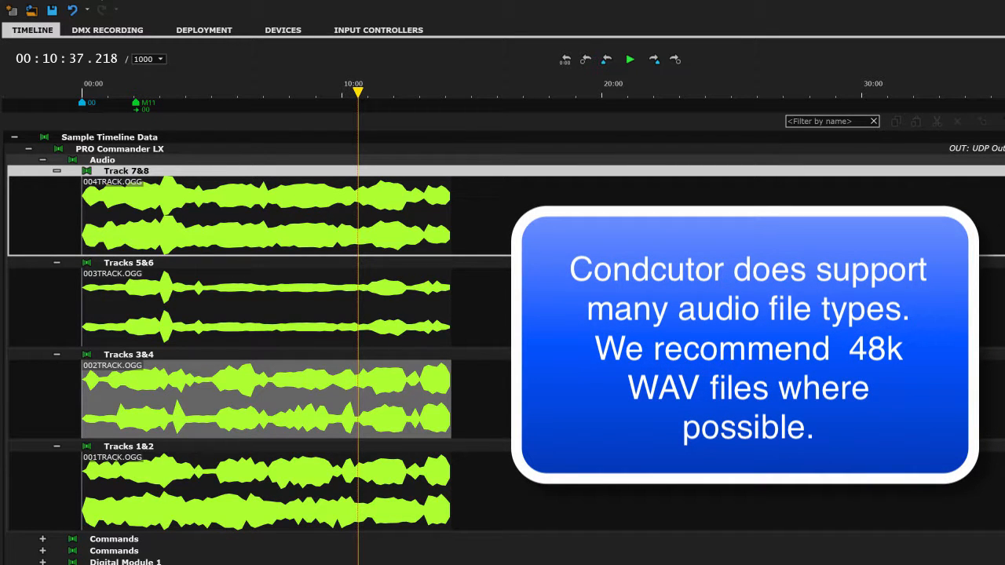
- Back in Conductor, select Tracks 5&6, 3&4 and 1&2 in turn, viewing the channel commands of Tracks 3&4 and the muxer configuration of Tracks 1&2
click(521, 271)
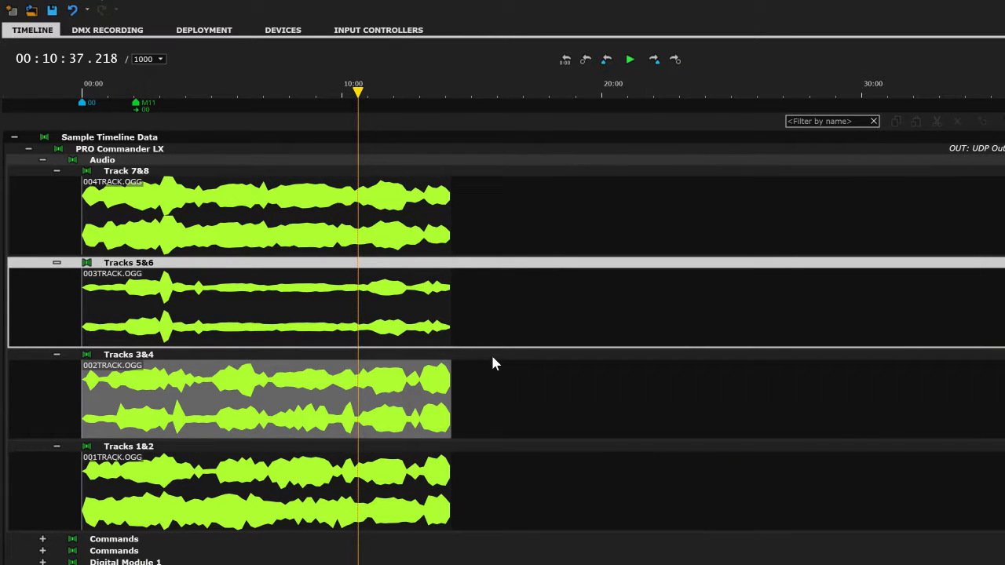
click(493, 357)
right_click(491, 355)
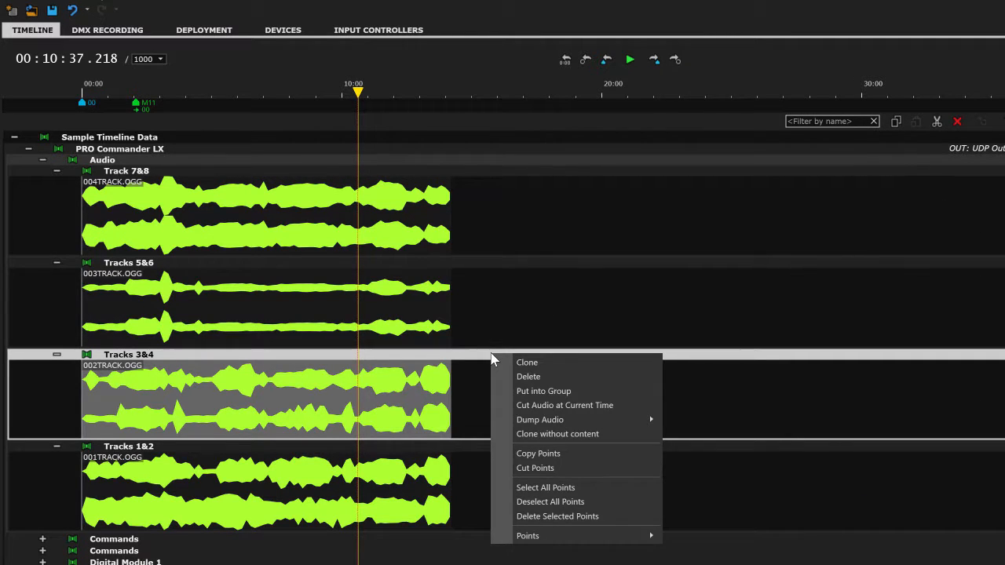
click(464, 444)
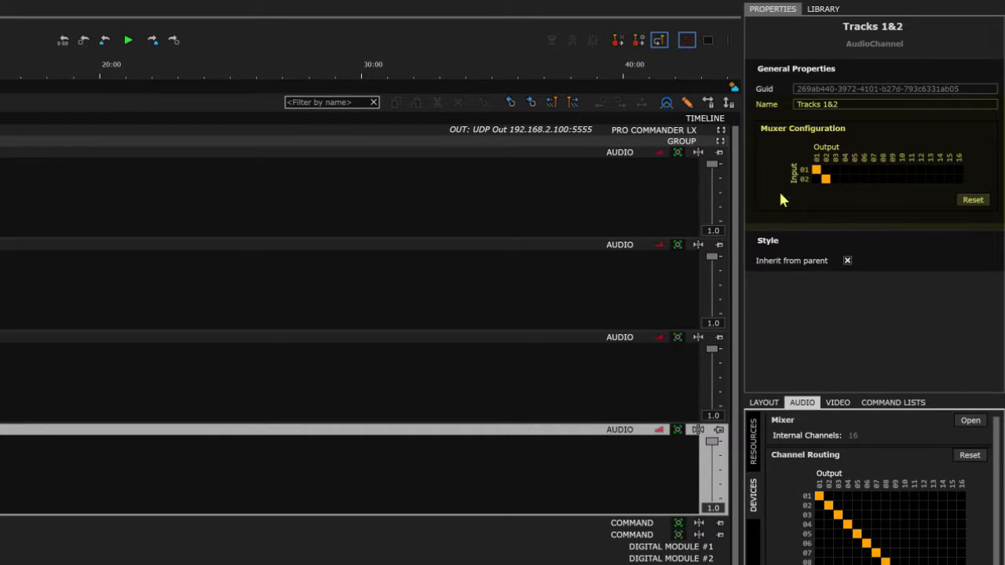
- Select the Audio group and its channels Tracks 5&6, 3&4, 1&2 and 7&8 in turn to review their properties
click(2, 142)
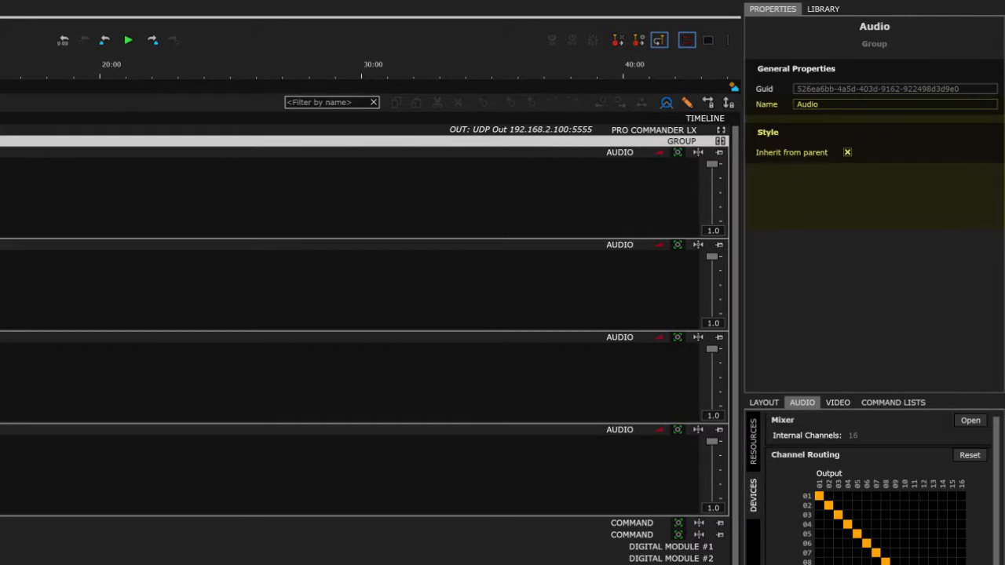
click(2, 245)
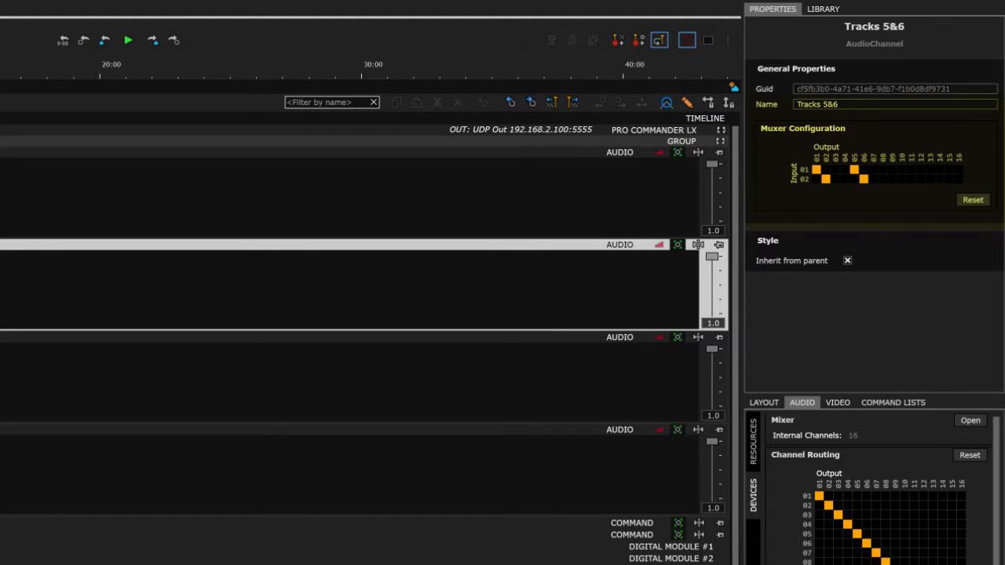
click(3, 337)
click(3, 430)
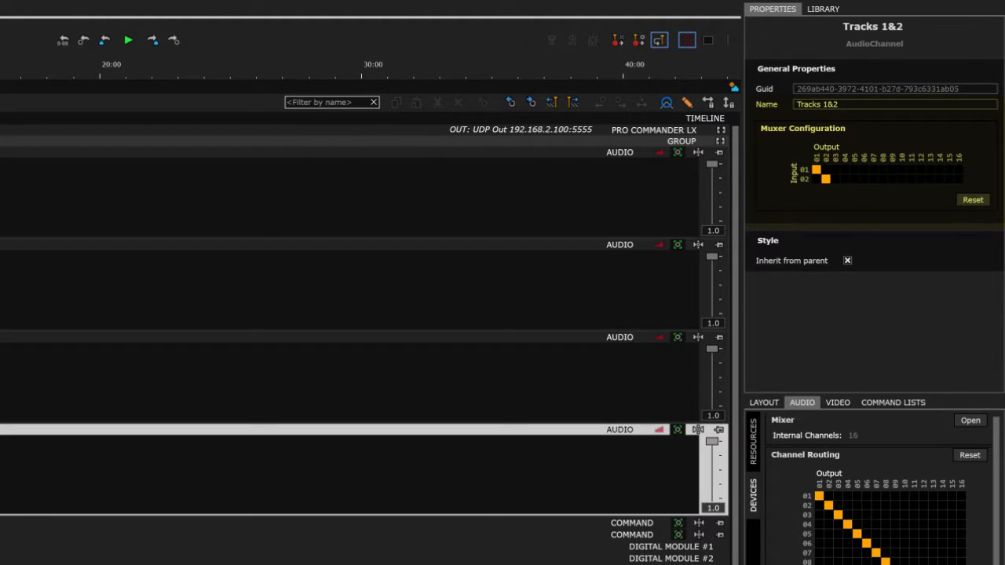
click(2, 153)
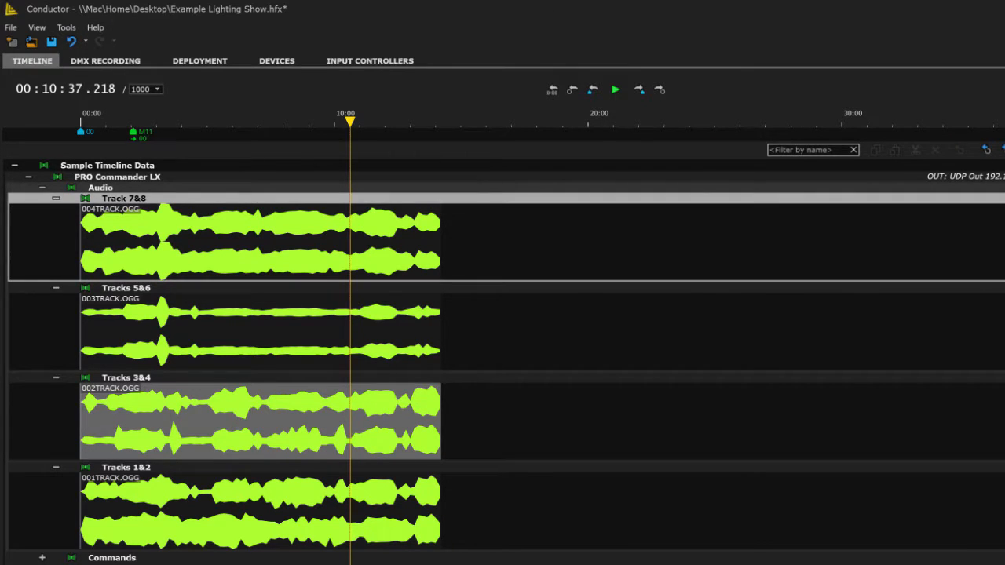
- Enable the advanced settings of the deployment package and set its audio format to Ogg
click(210, 63)
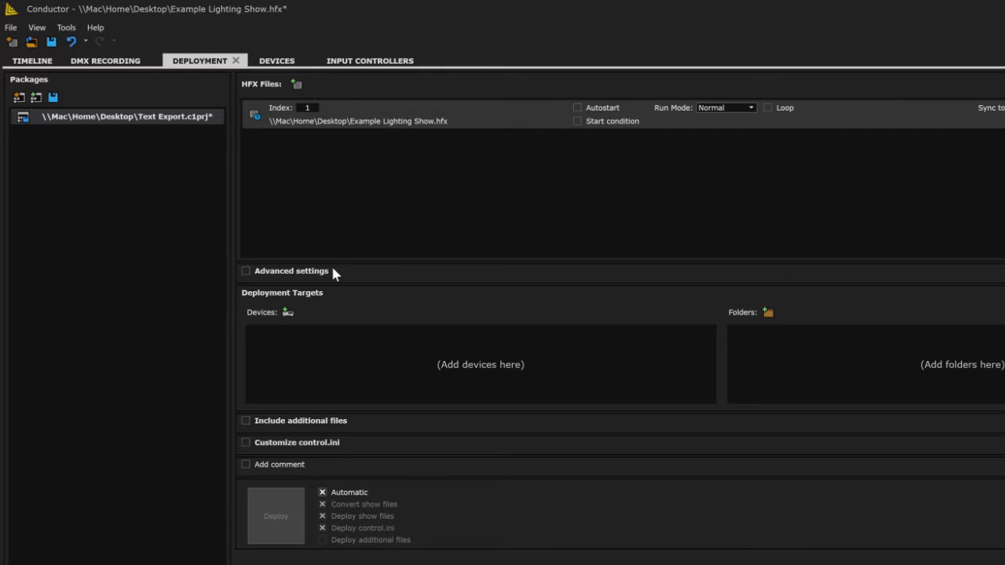
click(245, 271)
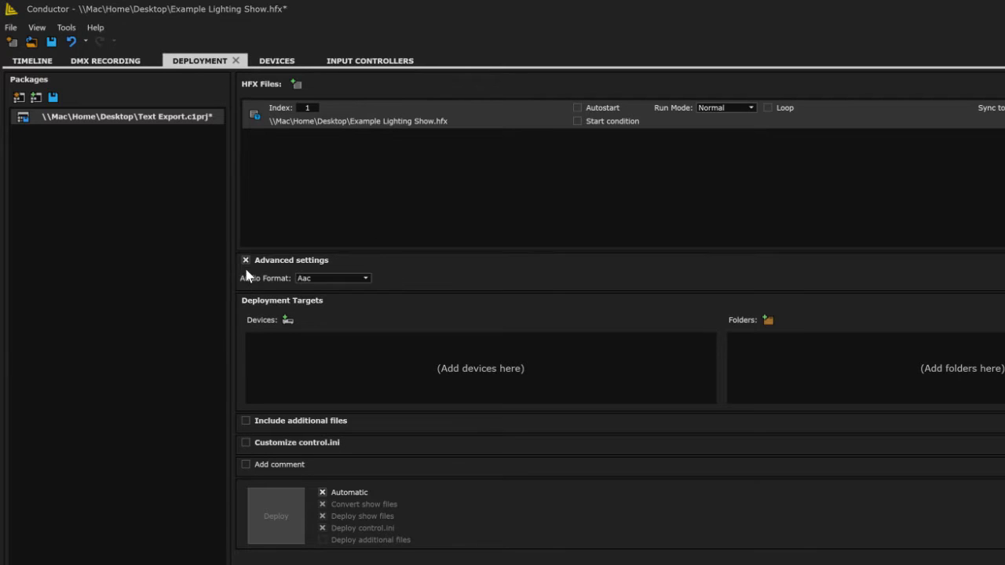
click(336, 278)
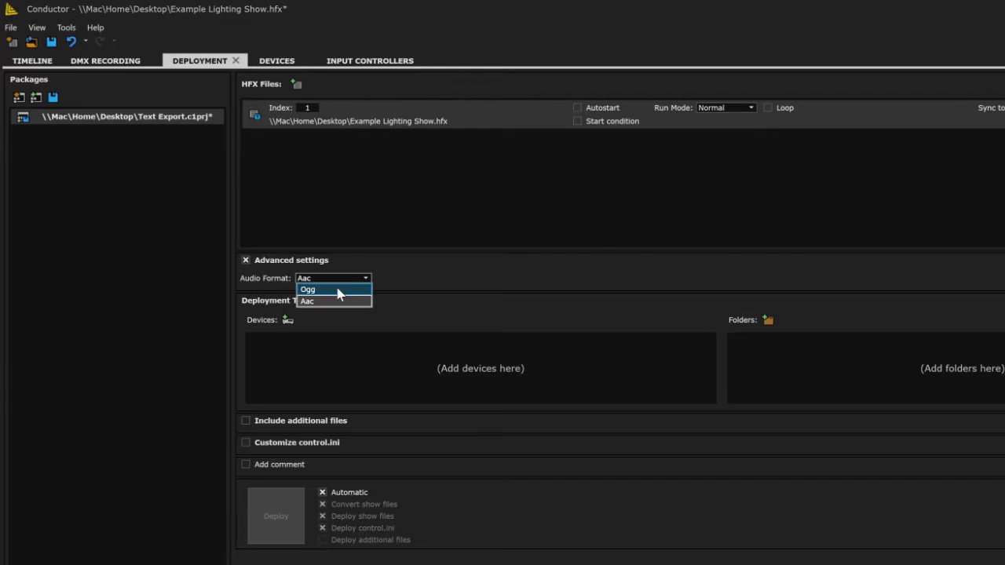
click(338, 290)
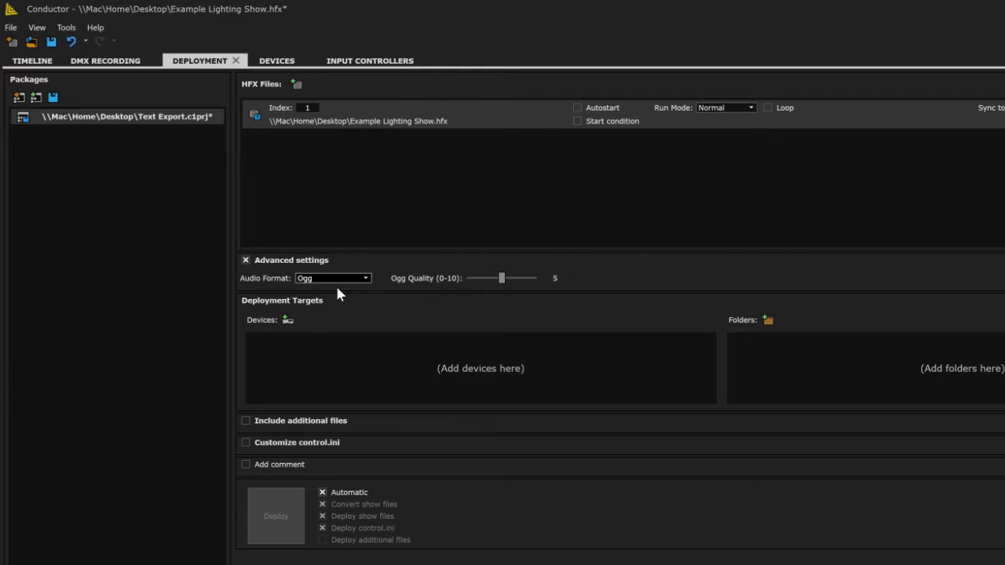
- Try a lower Ogg quality, return it to 5, and set the deployment audio format back to Aac
click(489, 279)
drag(489, 278, 502, 279)
click(356, 280)
click(354, 302)
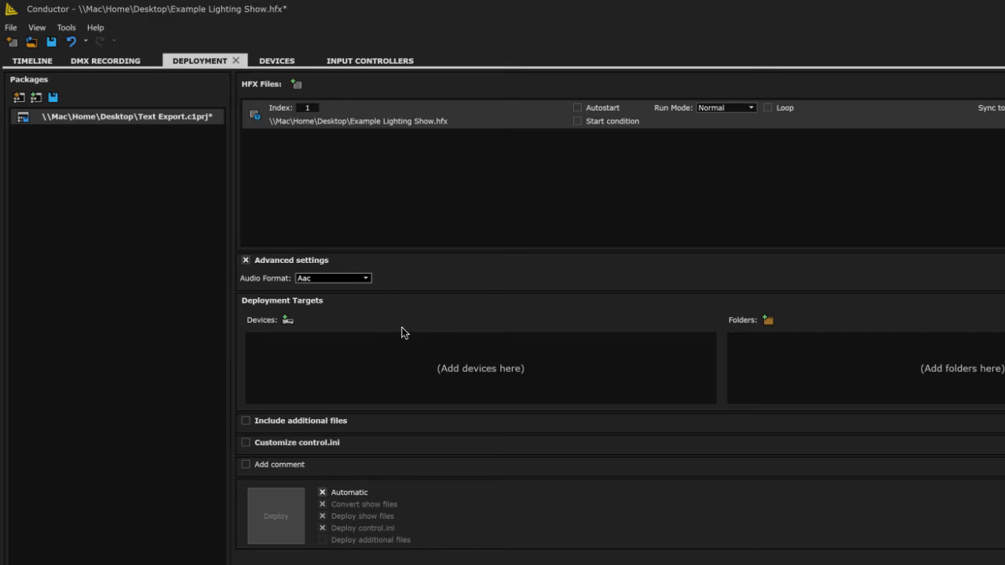
- Switch the deployment audio format to Ogg to view its quality setting again, and return it to Aac
click(355, 280)
click(371, 298)
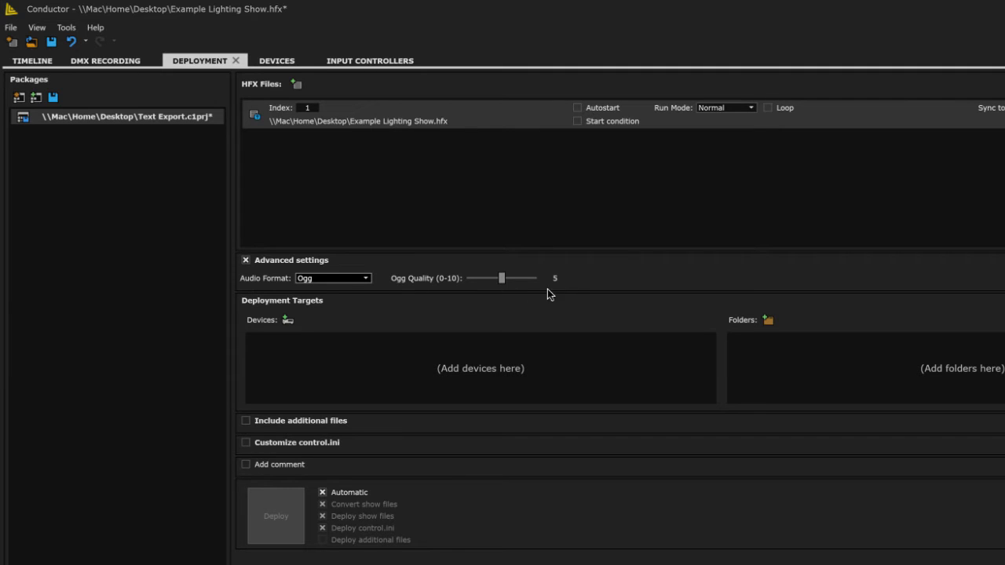
click(365, 278)
click(350, 297)
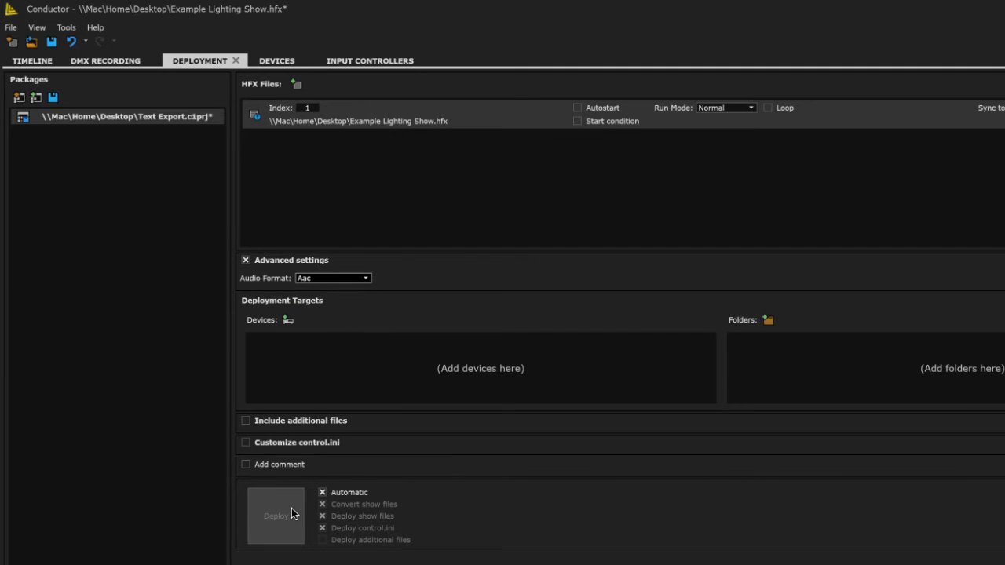